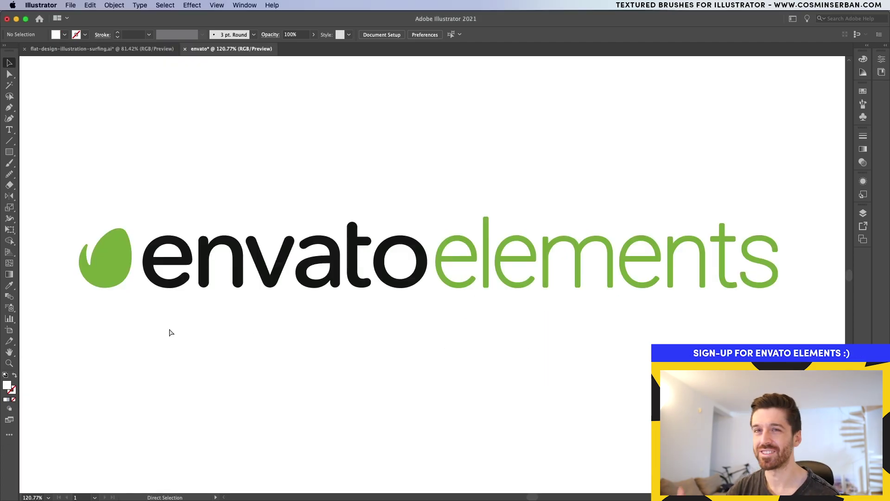
Switch to Chrome and browse the Envato Elements homepage recommendations and the Photoshop and Illustrator layer styles
{"action": "key", "text": "super+a"}
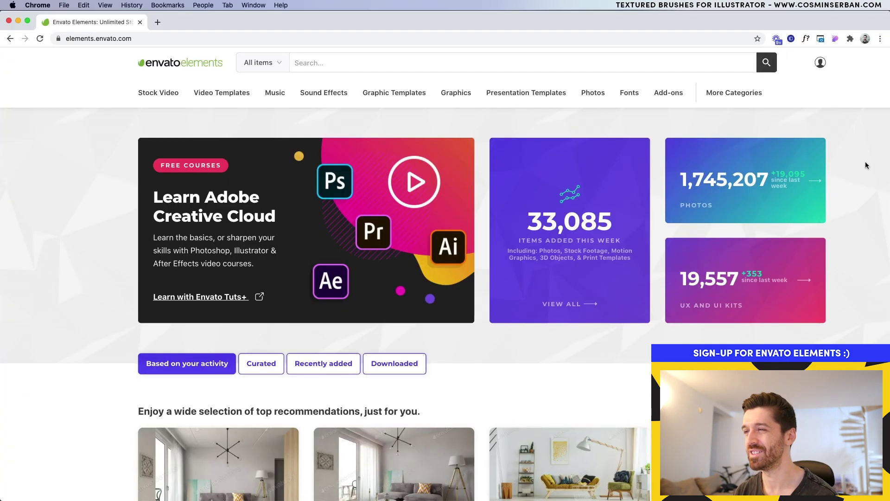
{"action": "scroll", "coordinate": [865, 163], "scroll_direction": "down", "scroll_amount": 4}
{"action": "scroll", "coordinate": [865, 166], "scroll_direction": "down", "scroll_amount": 2}
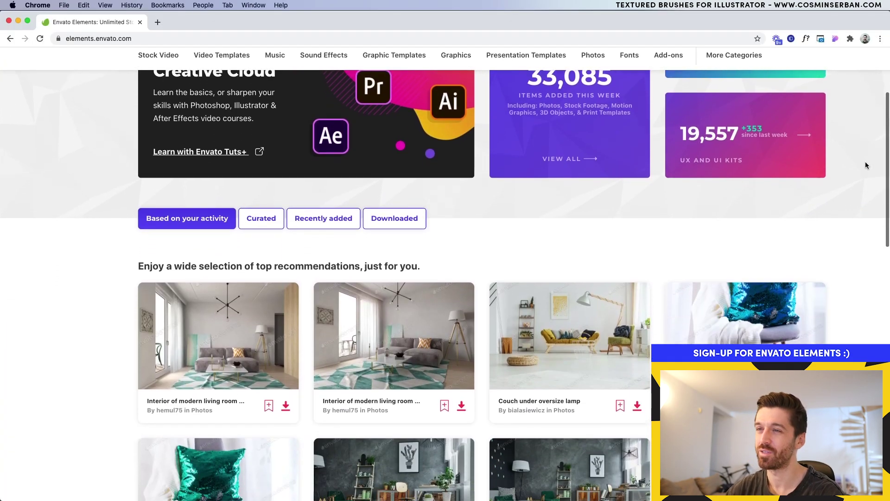
{"action": "scroll", "coordinate": [865, 165], "scroll_direction": "down", "scroll_amount": 4}
{"action": "scroll", "coordinate": [865, 165], "scroll_direction": "down", "scroll_amount": 10}
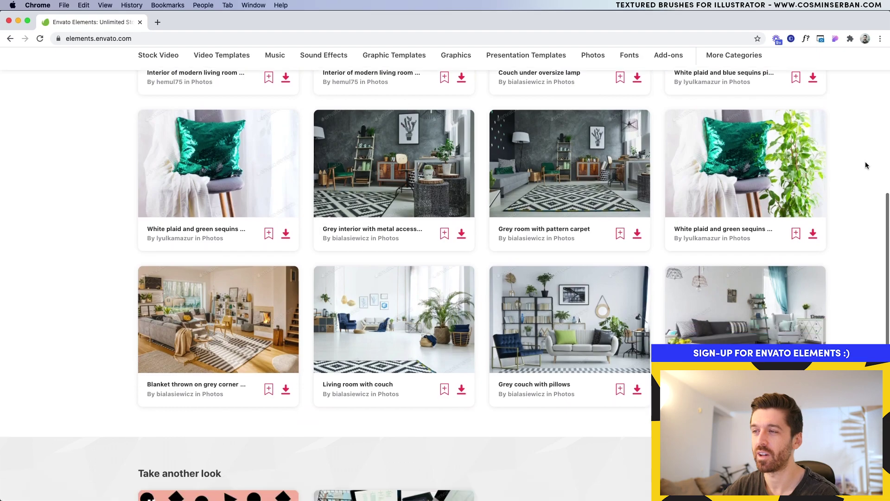
{"action": "scroll", "coordinate": [865, 162], "scroll_direction": "down", "scroll_amount": 5}
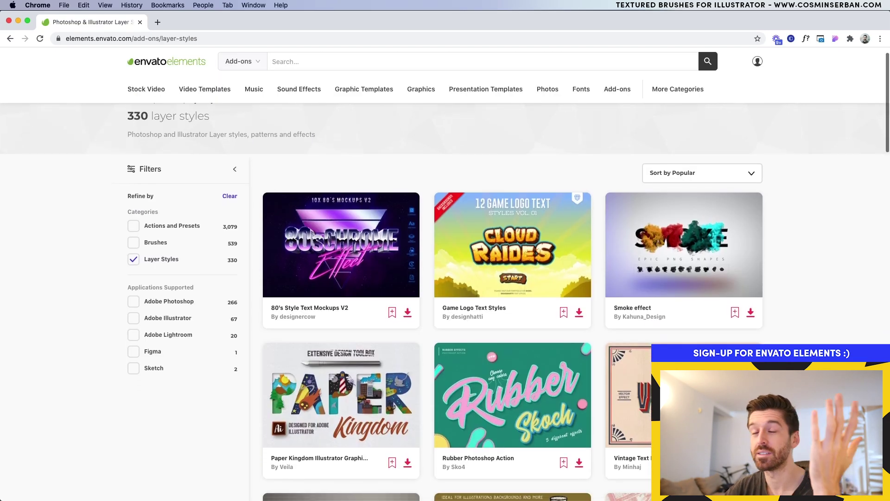
{"action": "scroll", "coordinate": [445, 301], "scroll_direction": "down", "scroll_amount": 1}
{"action": "scroll", "coordinate": [445, 302], "scroll_direction": "down", "scroll_amount": 8}
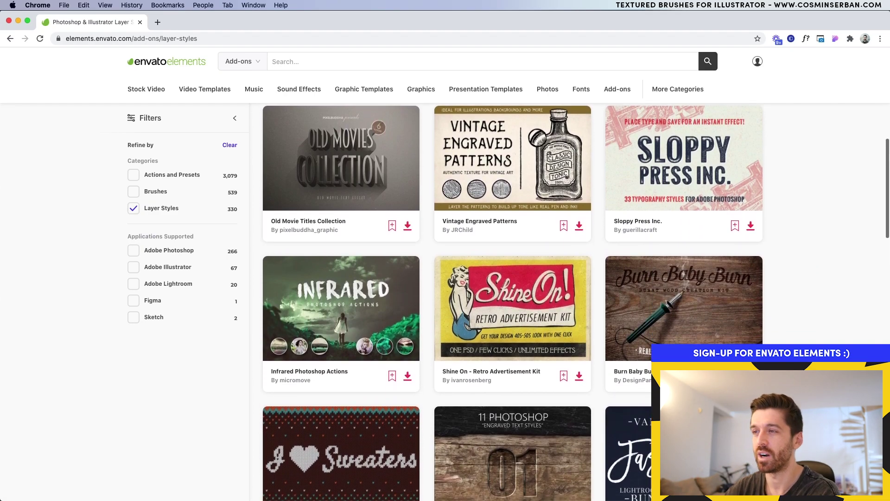
{"action": "scroll", "coordinate": [445, 301], "scroll_direction": "down", "scroll_amount": 3}
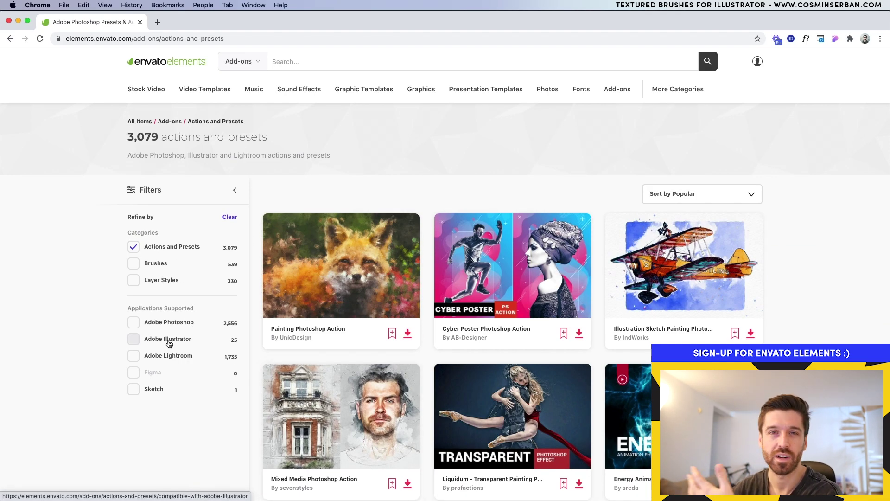
Filter the actions and presets to Adobe Illustrator, and look through the preview images of the Inky Goodness brush set
{"action": "left_click", "coordinate": [169, 343]}
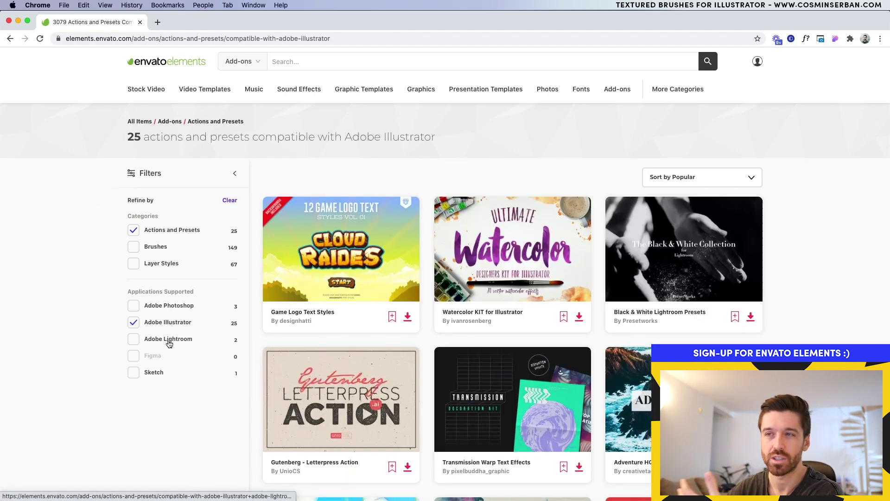
{"action": "scroll", "coordinate": [734, 314], "scroll_direction": "down", "scroll_amount": 2}
{"action": "scroll", "coordinate": [734, 314], "scroll_direction": "down", "scroll_amount": 8}
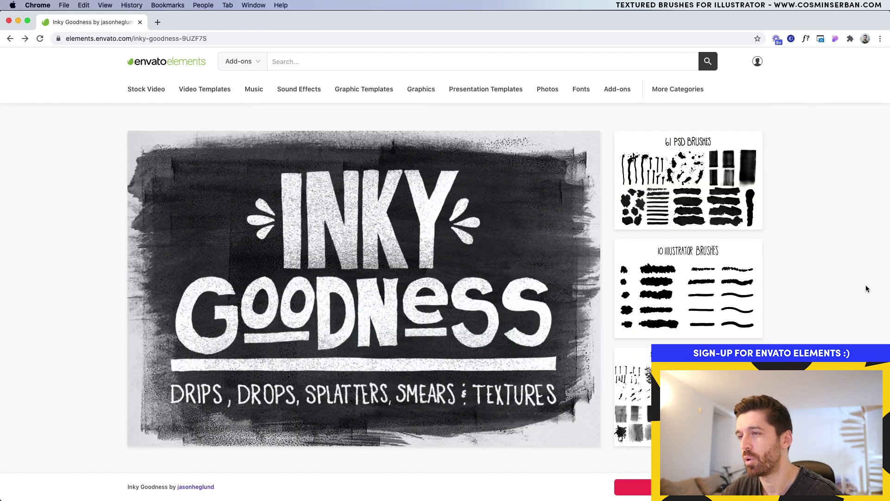
{"action": "left_click", "coordinate": [705, 284]}
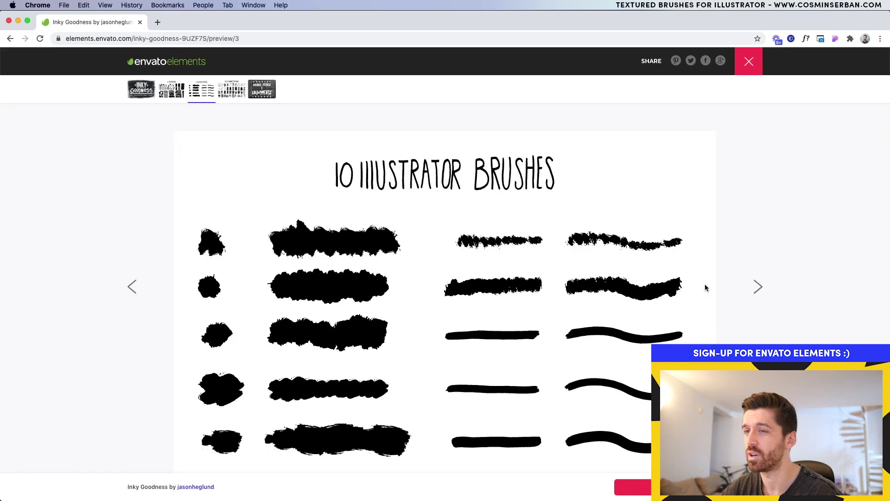
{"action": "left_click", "coordinate": [758, 286]}
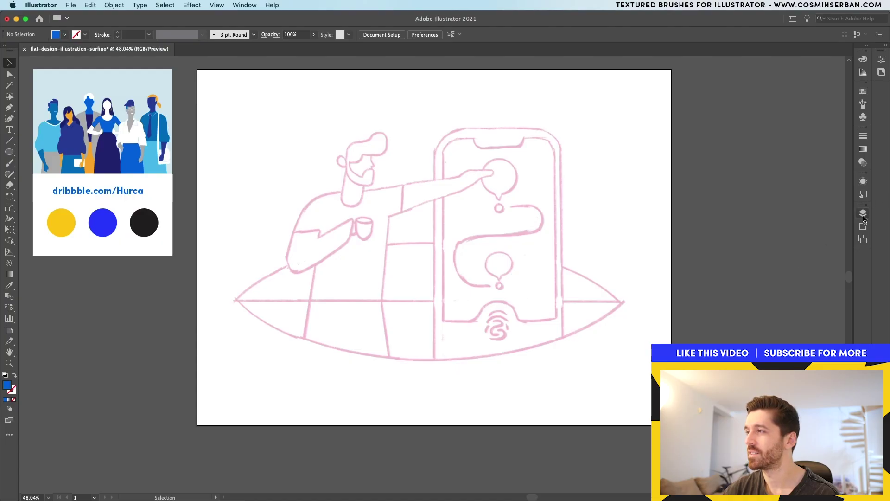
Trace the surfboard's upper half over the sketch as a closed black Pen shape about 1290 px wide and 190 px high
{"action": "left_click", "coordinate": [864, 215]}
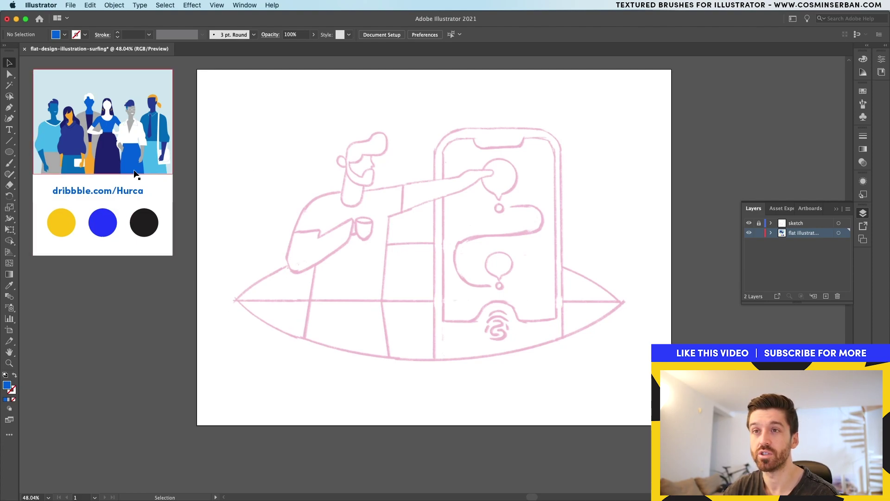
{"action": "key", "text": "p"}
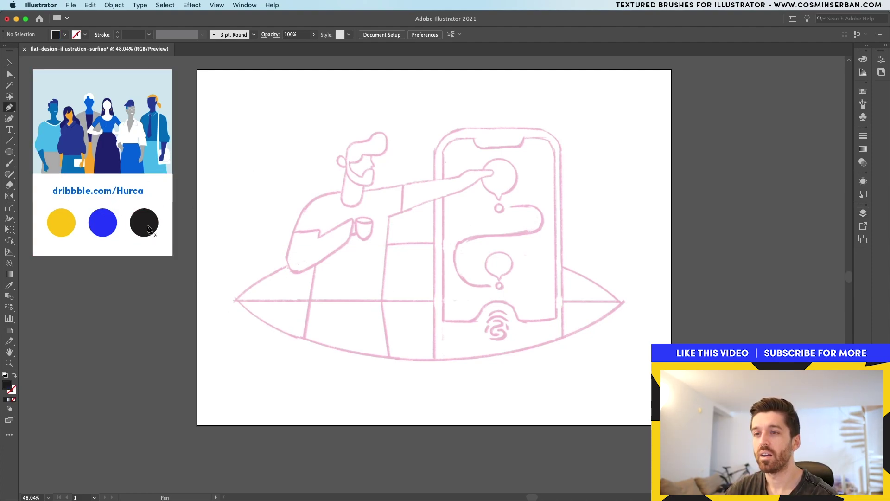
{"action": "left_click", "coordinate": [236, 299]}
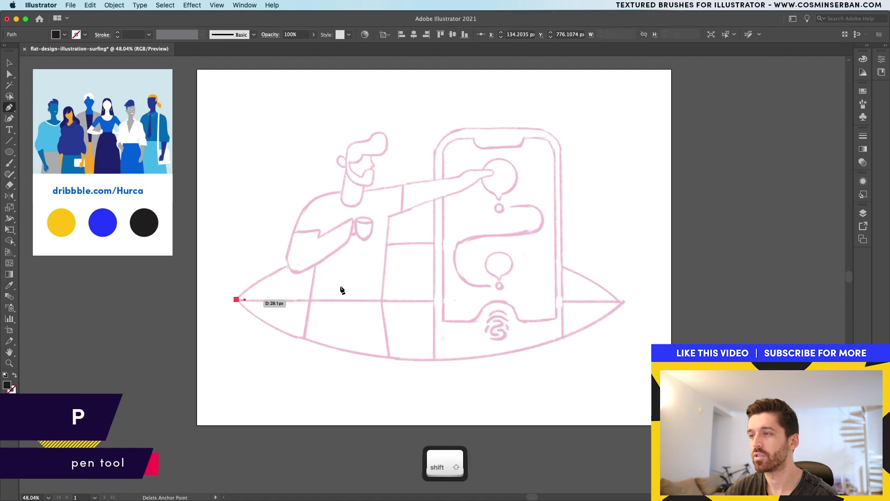
{"action": "left_click", "coordinate": [619, 299], "text": "shift"}
{"action": "left_click_drag", "start_coordinate": [425, 243], "coordinate": [284, 243]}
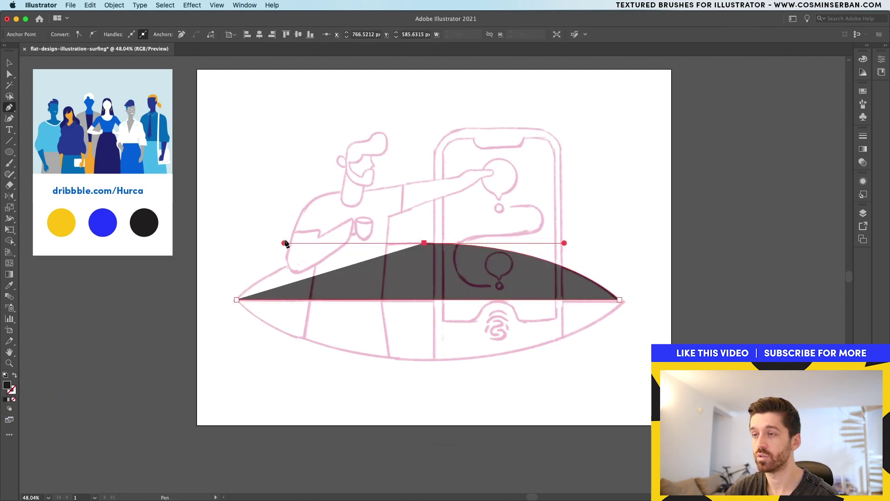
{"action": "left_click", "coordinate": [236, 299]}
{"action": "key", "text": "v"}
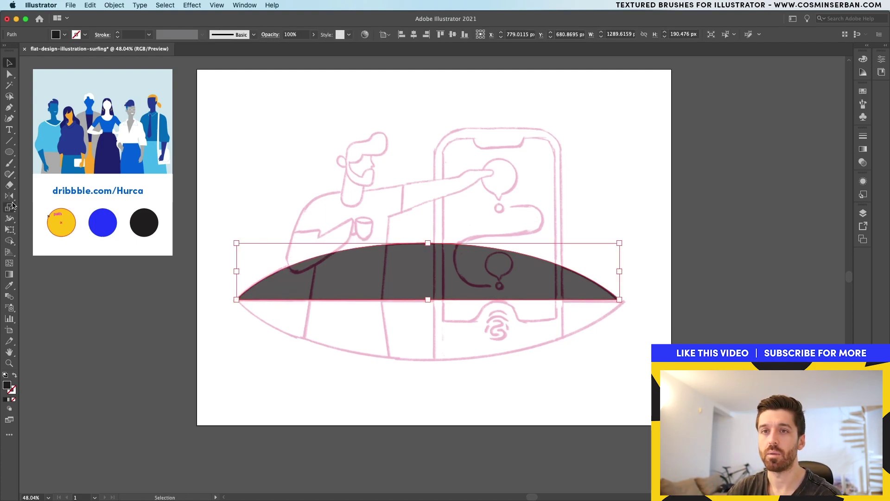
Reflect a copy of the black half-board across its straight lower edge to form the board's lower half
{"action": "left_click", "coordinate": [10, 196]}
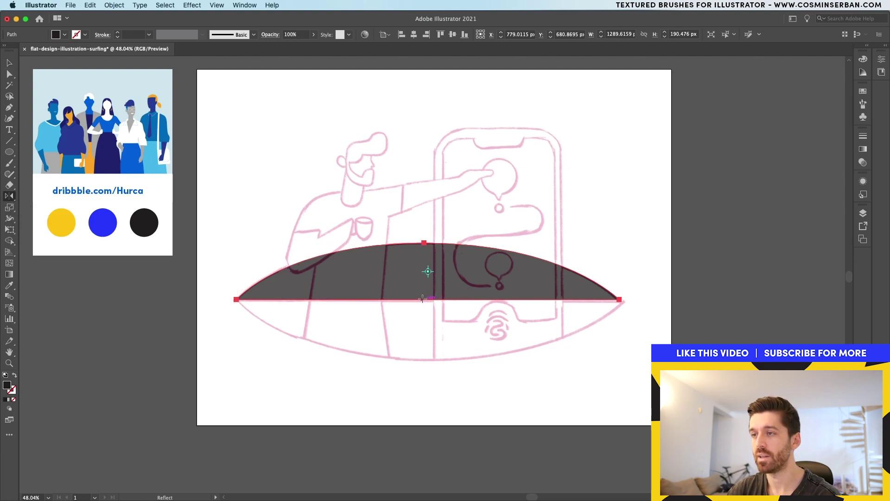
{"action": "left_click", "coordinate": [387, 300]}
{"action": "left_click_drag", "start_coordinate": [451, 283], "coordinate": [453, 283]}
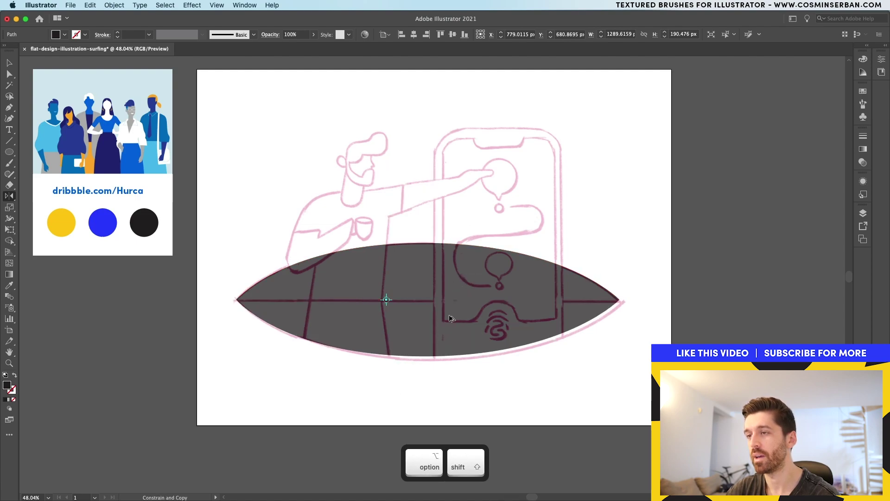
{"action": "left_click_drag", "start_coordinate": [450, 319], "coordinate": [452, 312]}
Fill the board's lower half with the blue sampled from the palette circle and deselect it
{"action": "key", "text": "i"}
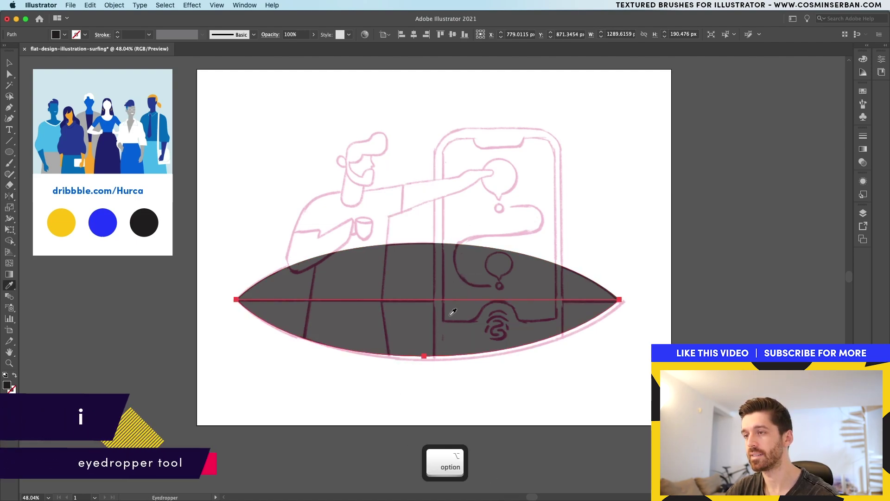
{"action": "left_click", "coordinate": [104, 215]}
{"action": "key", "text": "v"}
{"action": "left_click", "coordinate": [390, 419]}
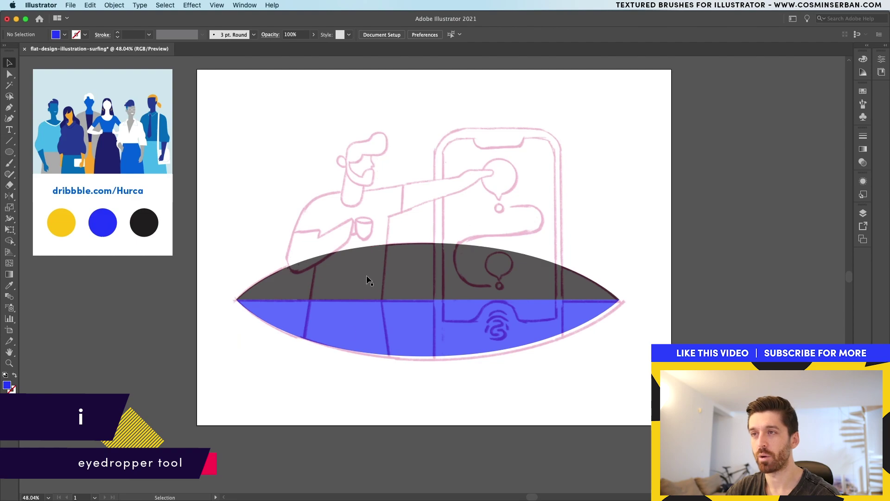
Draw a blue four-sided Pen shape along the sketched body lines on the board's lower half, extending past its curved edge
{"action": "scroll", "coordinate": [308, 311], "scroll_direction": "up", "scroll_amount": 5}
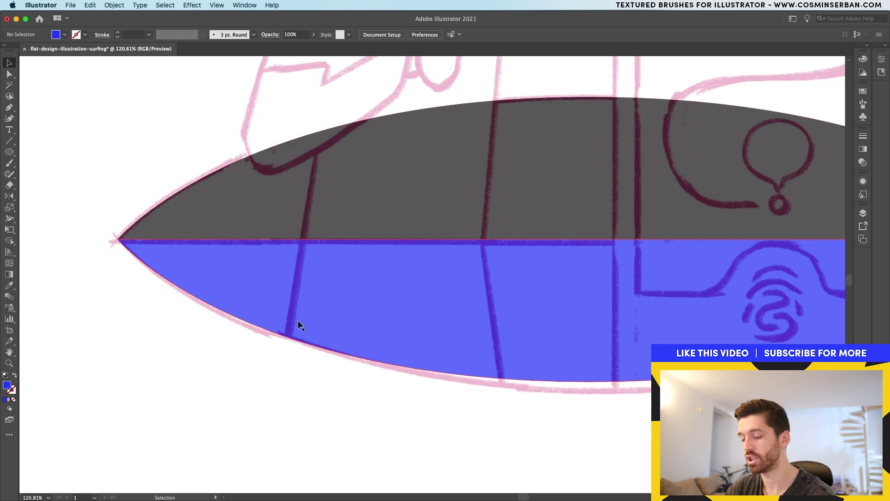
{"action": "key", "text": "p"}
{"action": "left_click", "coordinate": [281, 360]}
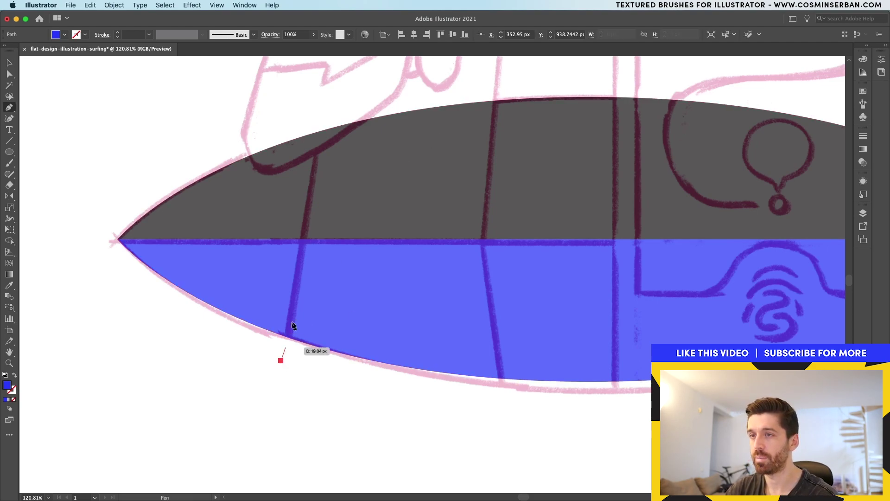
{"action": "left_click", "coordinate": [303, 240]}
{"action": "left_click", "coordinate": [483, 240]}
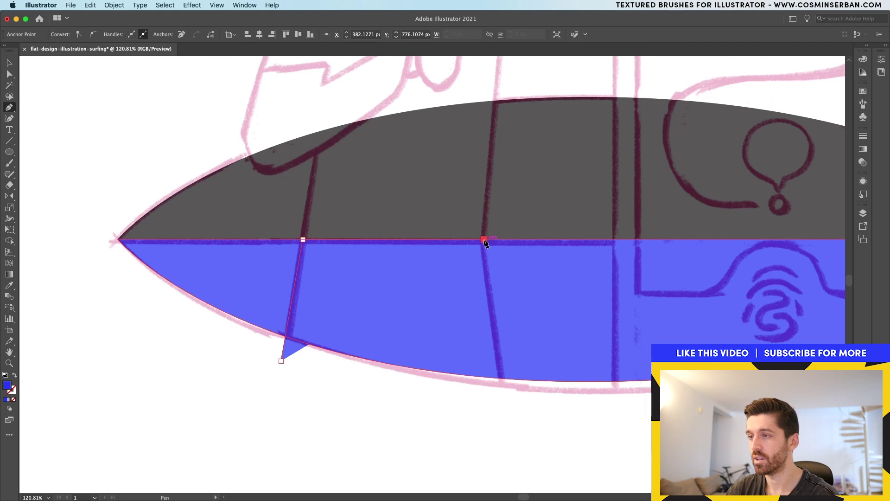
{"action": "left_click", "coordinate": [505, 411], "text": "super"}
{"action": "left_click", "coordinate": [504, 407]}
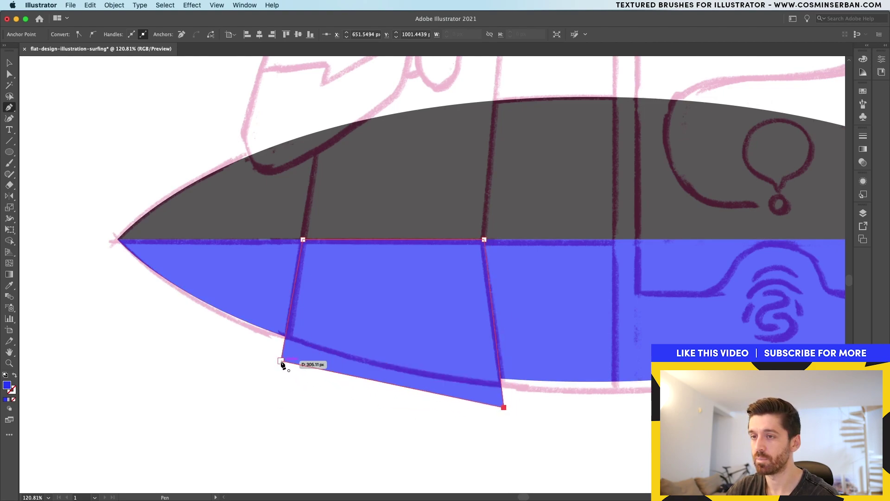
Duplicate the blue lower half in place and intersect the copy with the four-sided shape to trim it to the board's curve
{"action": "key", "text": "v"}
{"action": "left_click", "coordinate": [559, 333]}
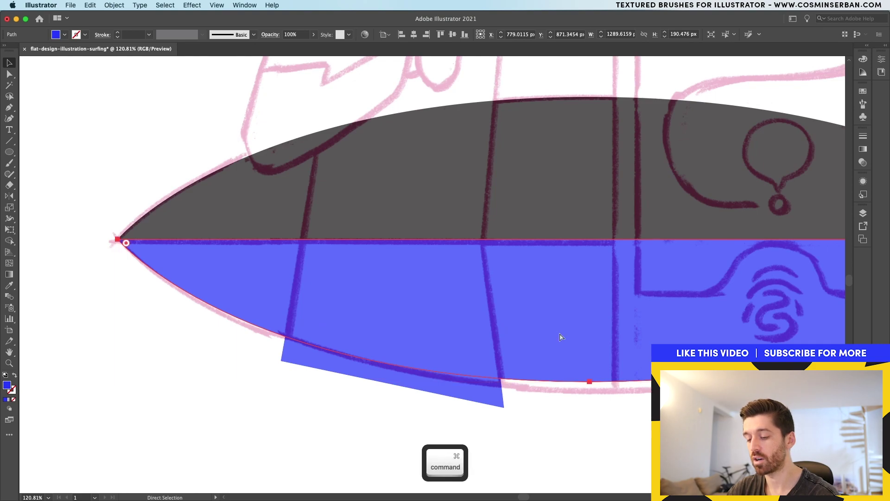
{"action": "key", "text": "super+c"}
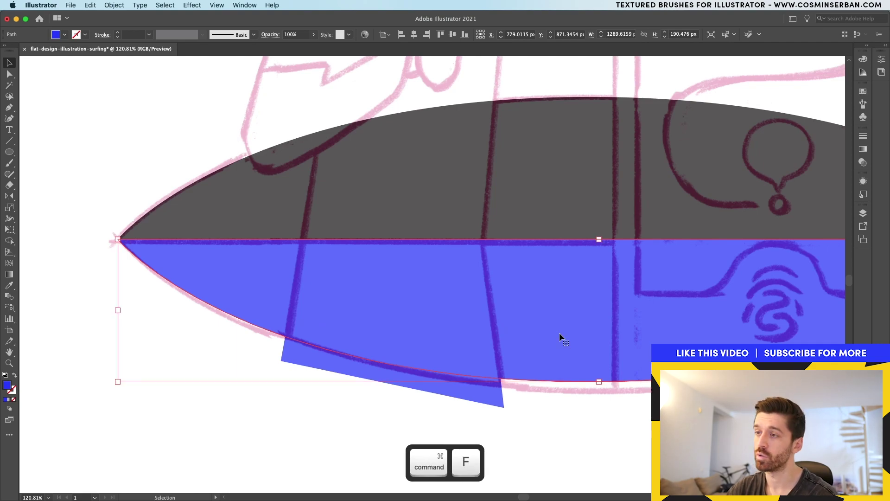
{"action": "left_click", "coordinate": [450, 323], "text": "shift"}
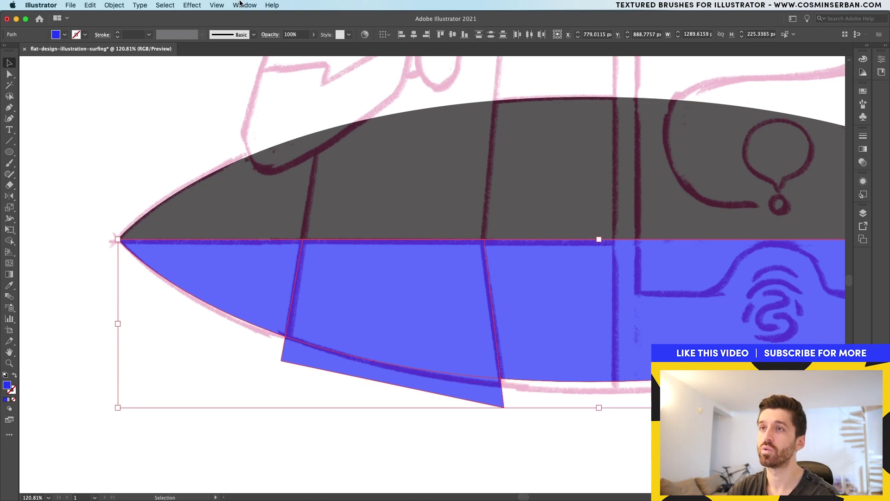
{"action": "left_click", "coordinate": [241, 5]}
{"action": "left_click", "coordinate": [278, 320]}
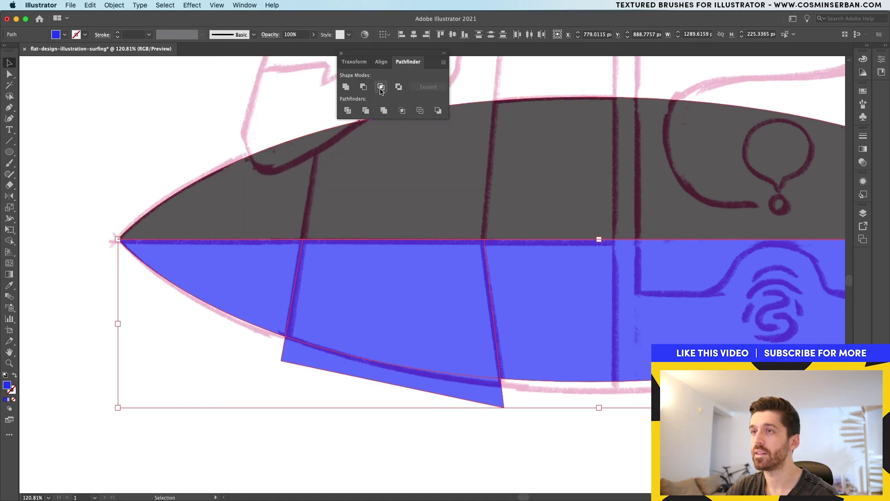
{"action": "left_click", "coordinate": [381, 87]}
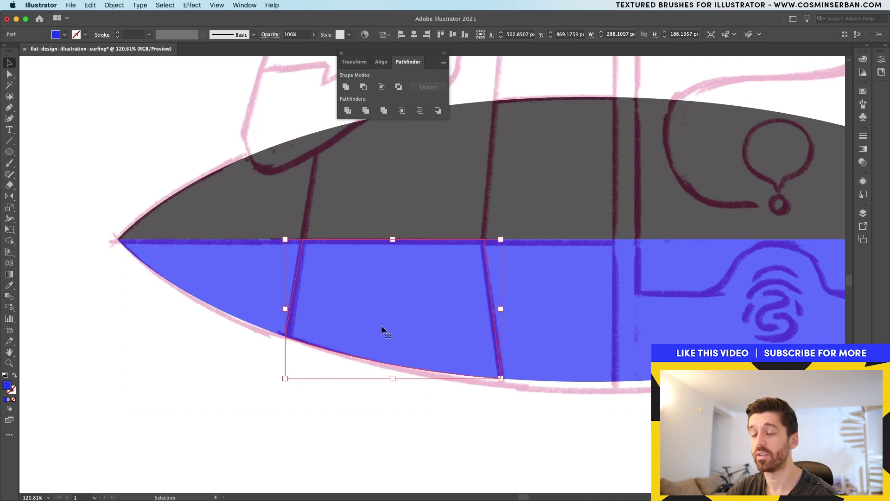
Fill the trimmed body section with black sampled from the board's upper half and deselect it
{"action": "scroll", "coordinate": [379, 325], "scroll_direction": "down", "scroll_amount": 5}
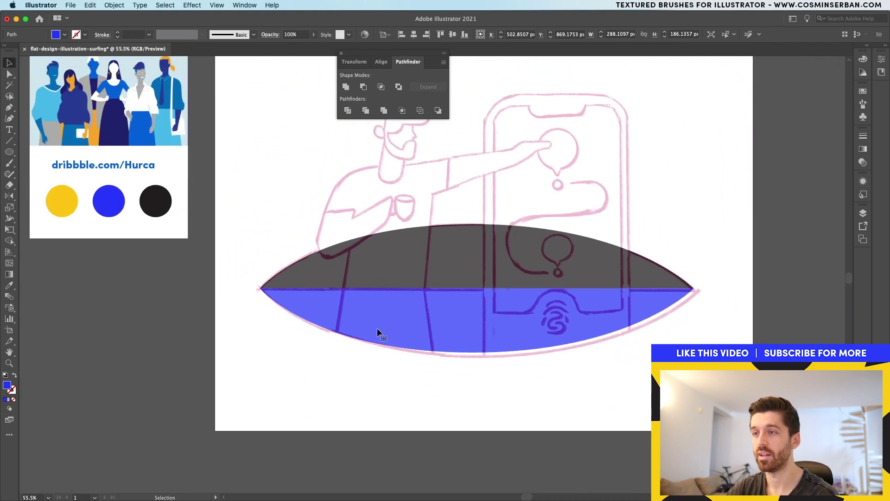
{"action": "key", "text": "i"}
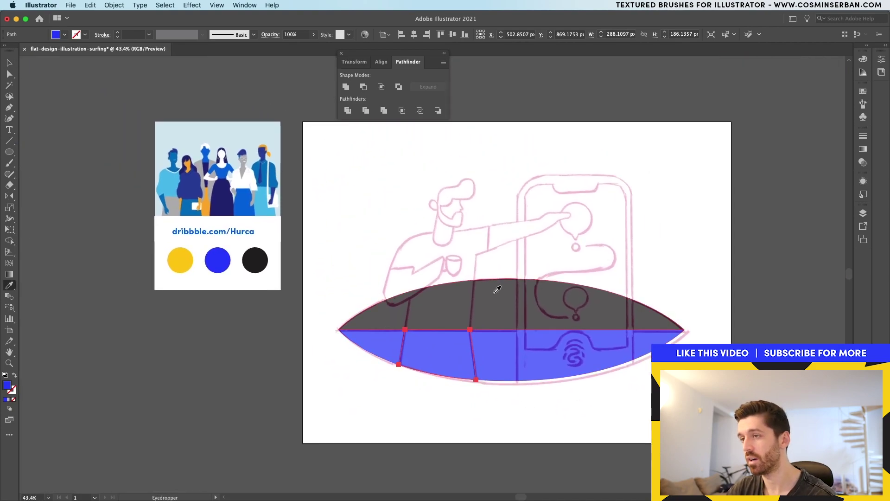
{"action": "left_click", "coordinate": [427, 304]}
{"action": "key", "text": "v"}
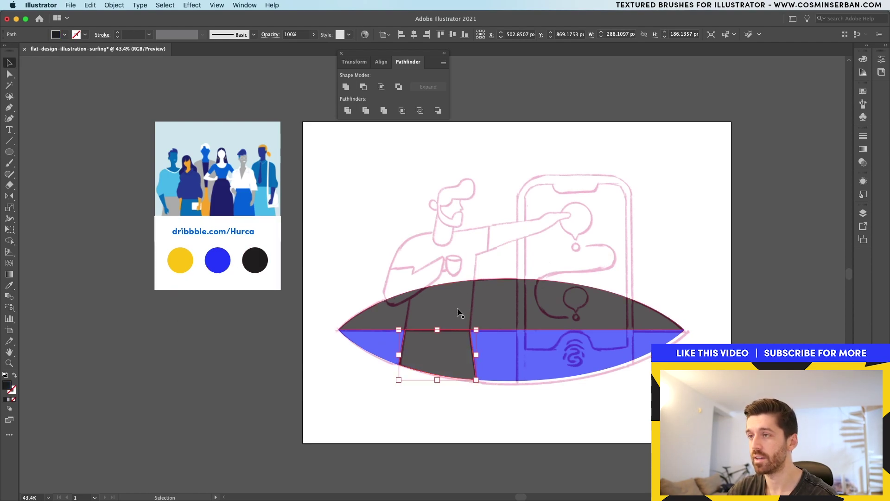
{"action": "left_click", "coordinate": [425, 427]}
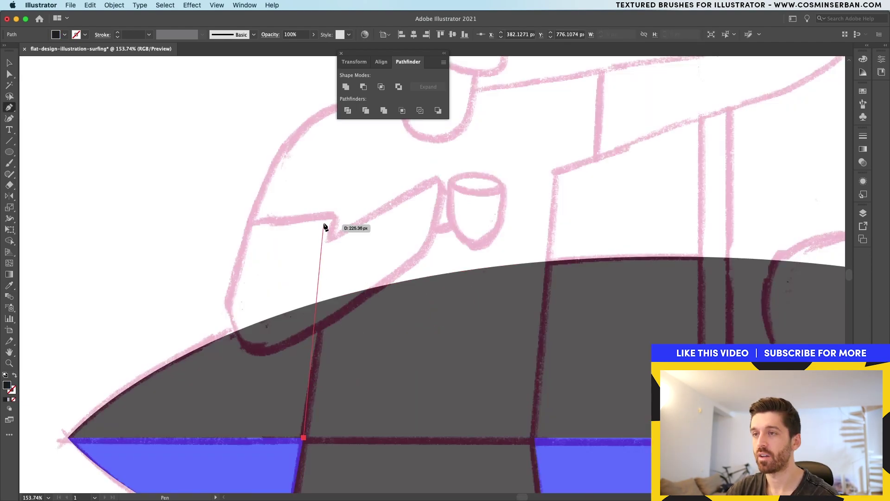
Trace the man's torso and short sleeves as a closed black straight-sided Pen shape rising from the board's centre line
{"action": "left_click", "coordinate": [336, 213]}
{"action": "left_click", "coordinate": [250, 214], "text": "shift"}
{"action": "scroll", "coordinate": [278, 213], "scroll_direction": "up", "scroll_amount": 5}
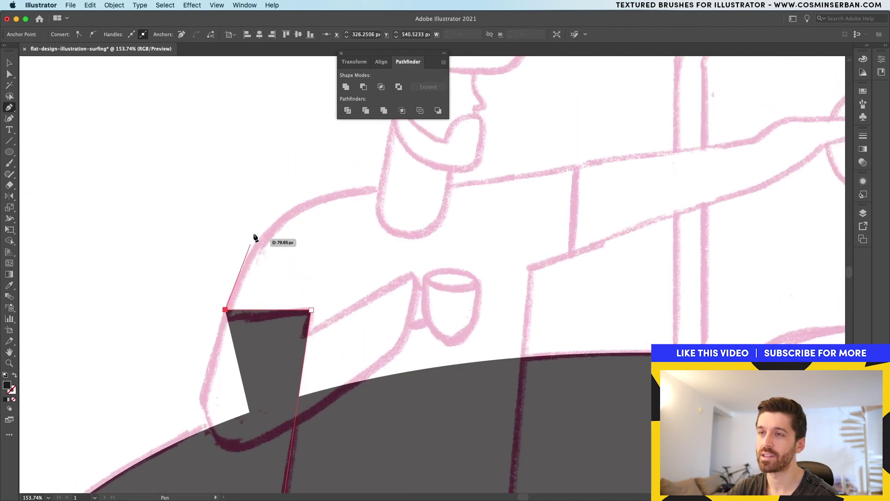
{"action": "left_click", "coordinate": [263, 203]}
{"action": "scroll", "coordinate": [263, 203], "scroll_direction": "down", "scroll_amount": 2}
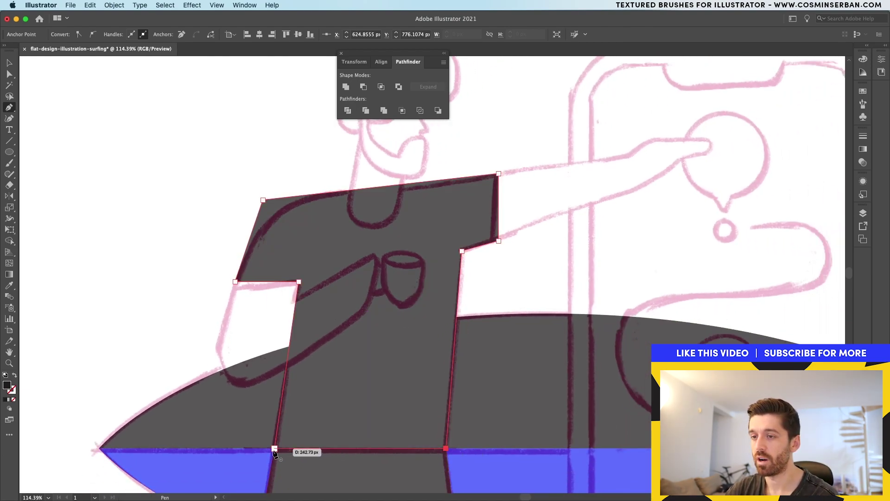
{"action": "left_click", "coordinate": [274, 450]}
{"action": "scroll", "coordinate": [274, 451], "scroll_direction": "down", "scroll_amount": 3}
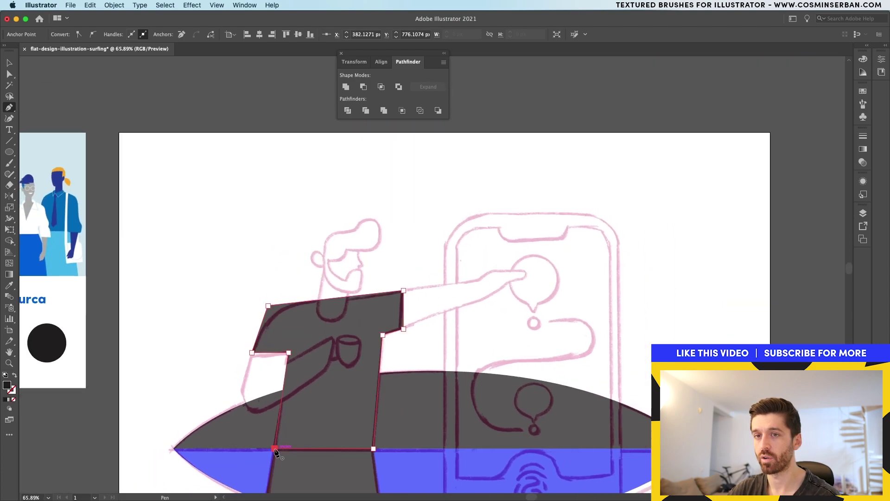
Fill the torso and sleeves shape with the blue sampled from the palette circles beside the artboard
{"action": "key", "text": "i"}
{"action": "scroll", "coordinate": [417, 407], "scroll_direction": "left", "scroll_amount": 5}
{"action": "scroll", "coordinate": [417, 408], "scroll_direction": "down", "scroll_amount": 2}
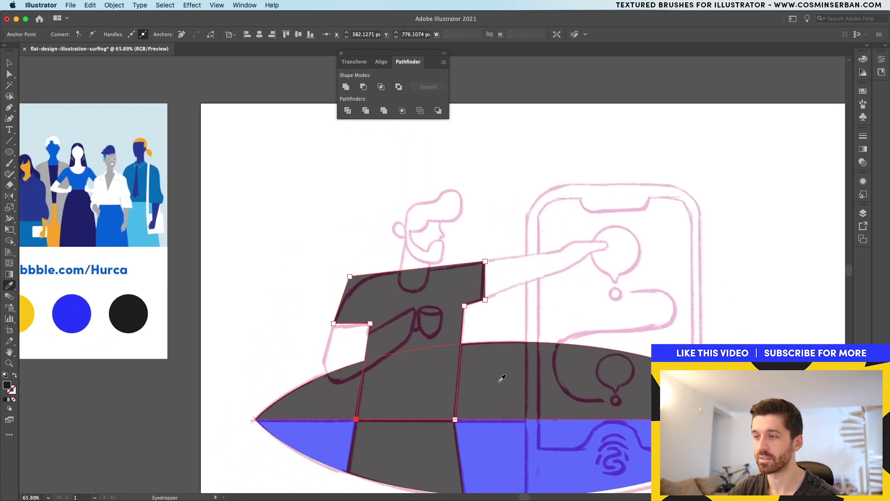
{"action": "left_click", "coordinate": [77, 321]}
{"action": "key", "text": "v"}
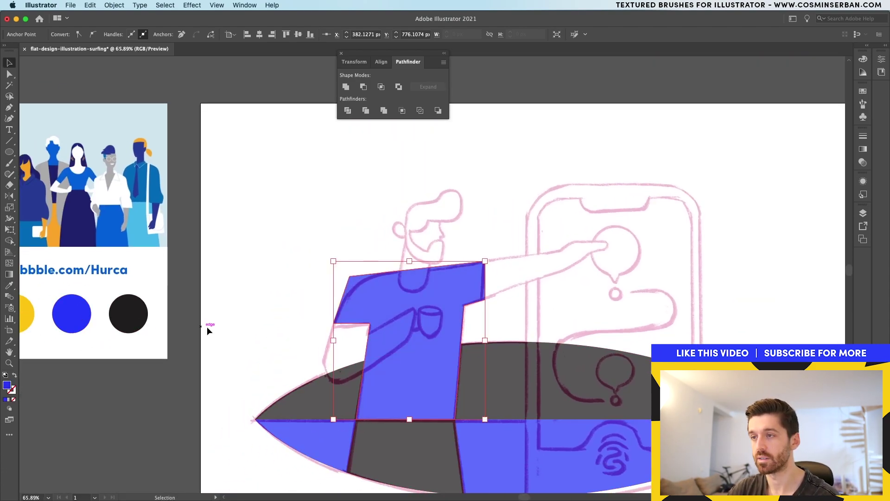
Round the shirt's back shoulder corner so that it follows the curved shoulder line of the sketch
{"action": "scroll", "coordinate": [361, 290], "scroll_direction": "up", "scroll_amount": 6}
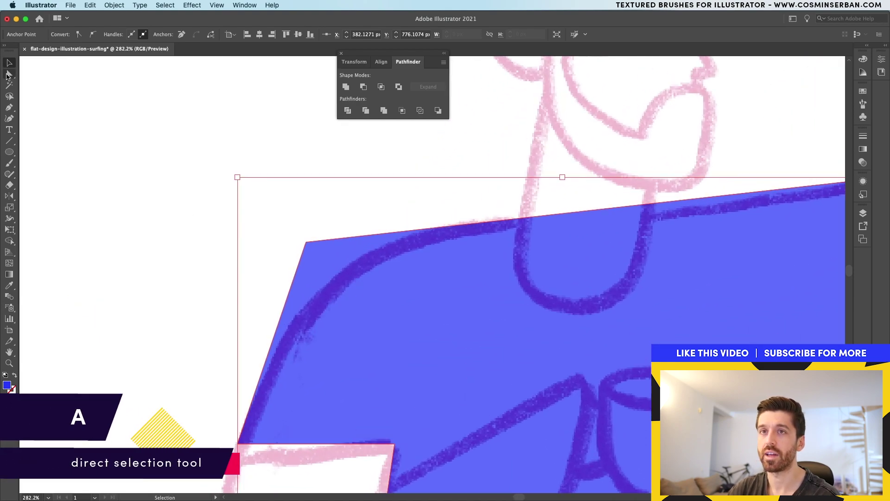
{"action": "left_click", "coordinate": [9, 74]}
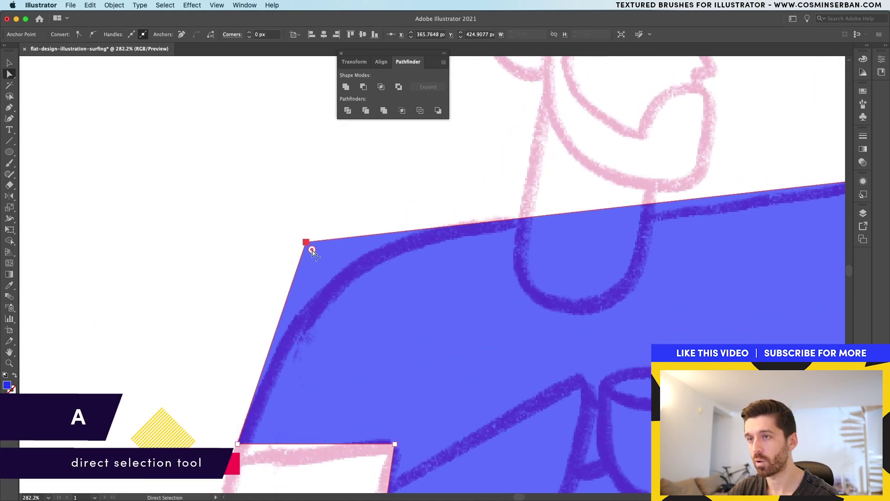
{"action": "left_click_drag", "start_coordinate": [312, 251], "coordinate": [533, 410]}
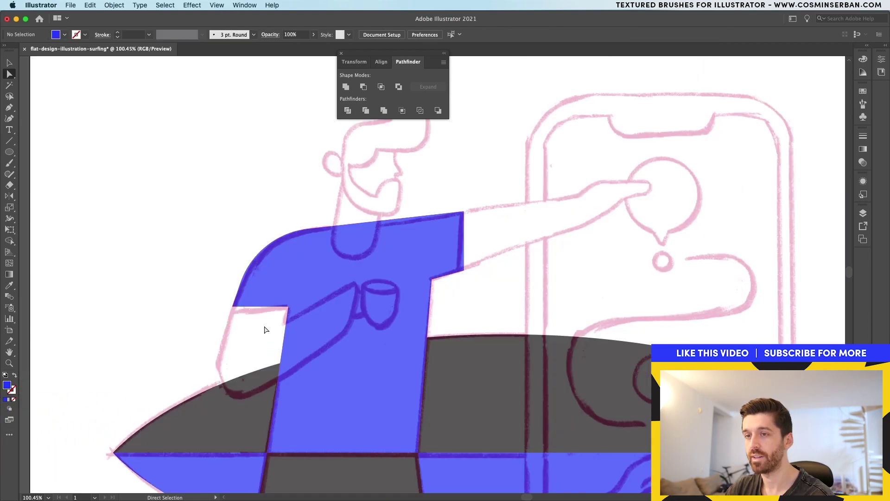
Trace the bent arm as a closed Pen shape from the back sleeve towards the cup, and adjust its inner elbow point to the sketch
{"action": "key", "text": "p"}
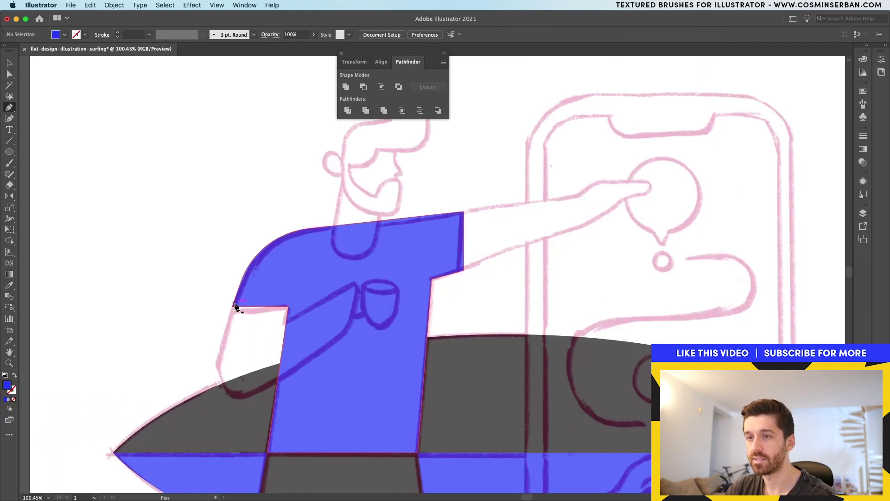
{"action": "left_click", "coordinate": [232, 306]}
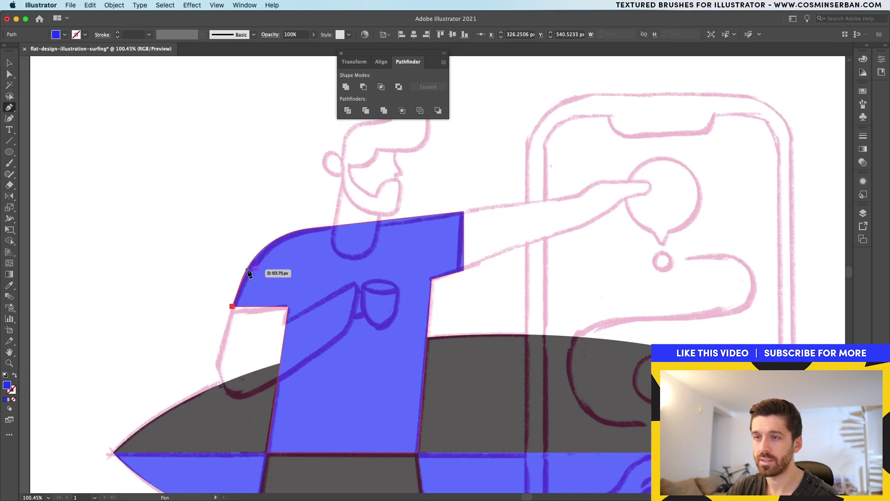
{"action": "left_click", "coordinate": [200, 421]}
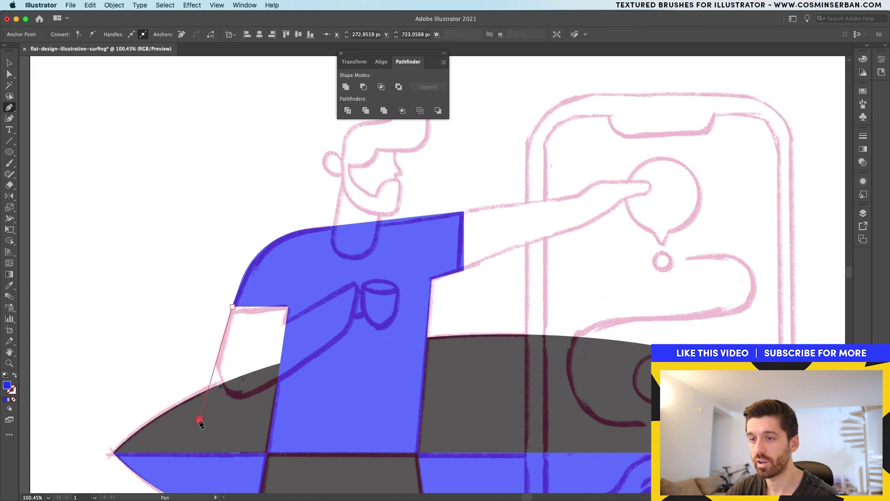
{"action": "left_click", "coordinate": [353, 329]}
{"action": "left_click", "coordinate": [357, 278]}
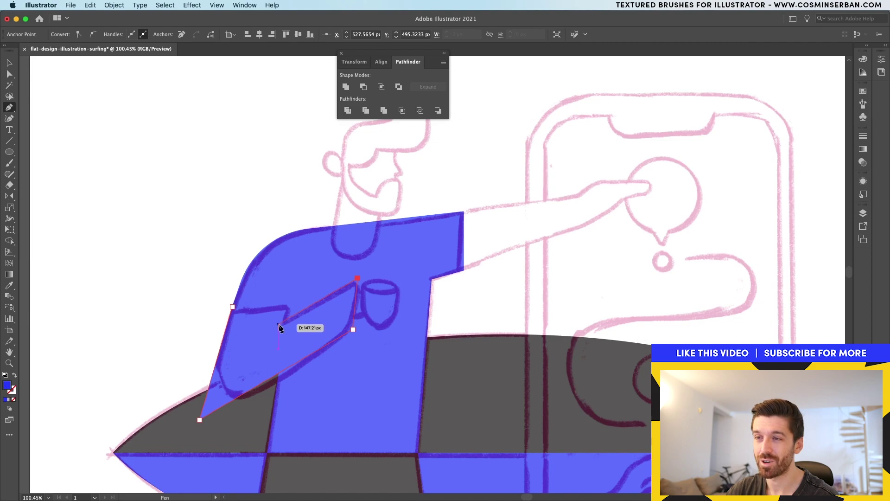
{"action": "left_click", "coordinate": [288, 306]}
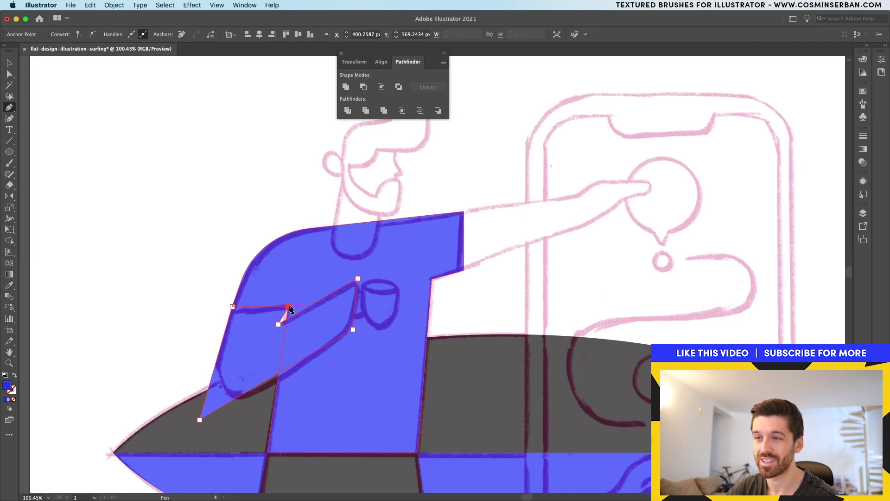
{"action": "left_click", "coordinate": [233, 307]}
{"action": "scroll", "coordinate": [278, 324], "scroll_direction": "up", "scroll_amount": 5, "text": "alt"}
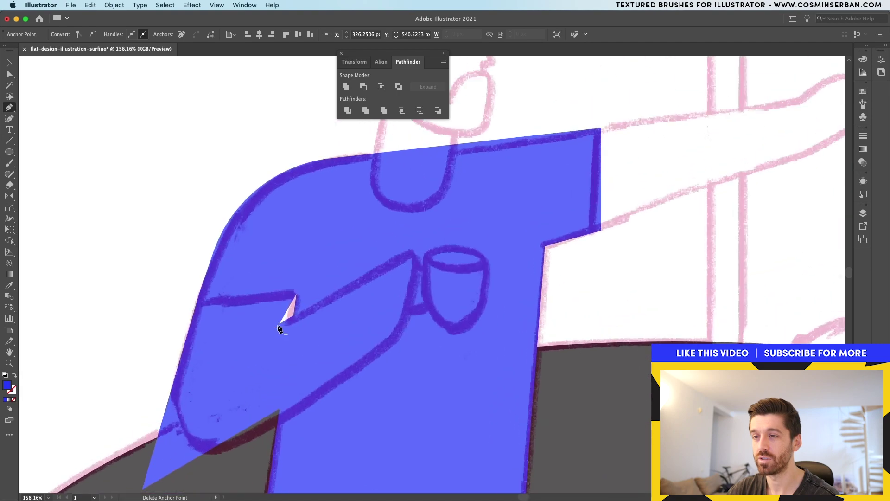
{"action": "left_click_drag", "start_coordinate": [280, 326], "coordinate": [319, 322]}
Fill the bent arm with the yellow sampled from the palette circles
{"action": "scroll", "coordinate": [318, 322], "scroll_direction": "down", "scroll_amount": 6}
{"action": "key", "text": "i"}
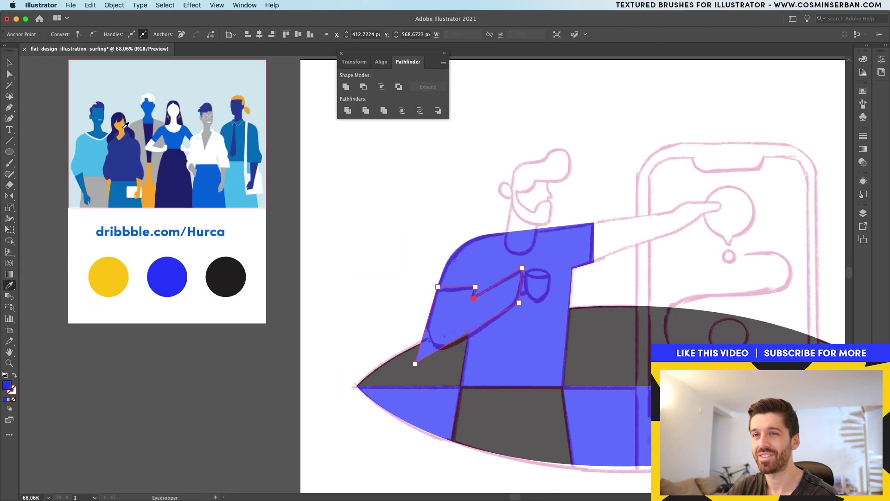
{"action": "left_click", "coordinate": [118, 266]}
{"action": "key", "text": "v"}
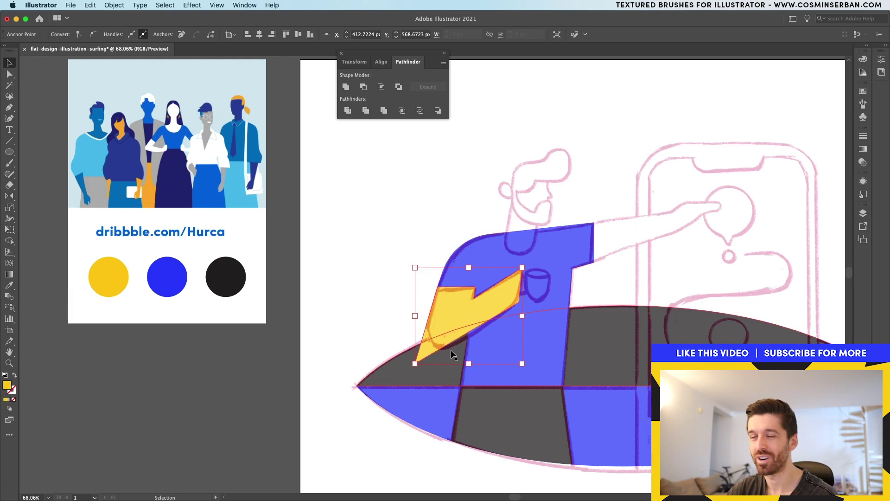
Round the bent arm's pointed elbow corner to a radius of about 35 px, following the sketch
{"action": "scroll", "coordinate": [476, 338], "scroll_direction": "up", "scroll_amount": 10}
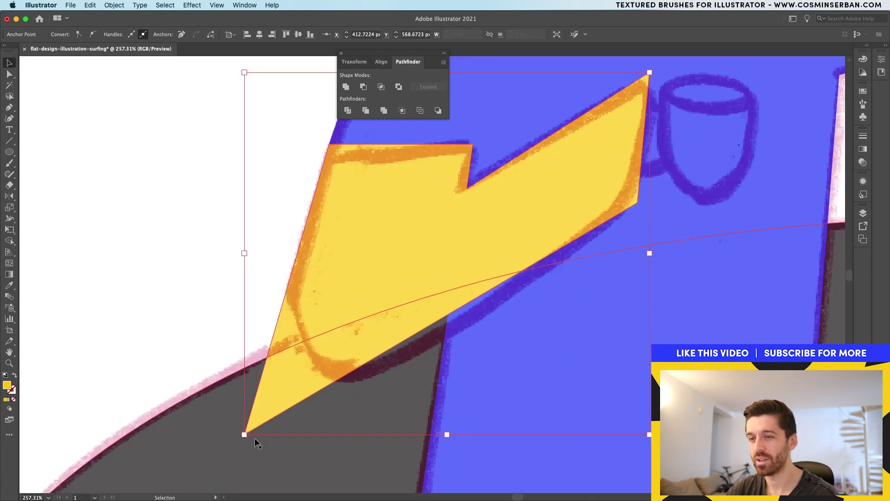
{"action": "key", "text": "a"}
{"action": "left_click_drag", "start_coordinate": [250, 427], "coordinate": [354, 332]}
{"action": "scroll", "coordinate": [353, 332], "scroll_direction": "up", "scroll_amount": 4}
{"action": "scroll", "coordinate": [354, 332], "scroll_direction": "right", "scroll_amount": 2}
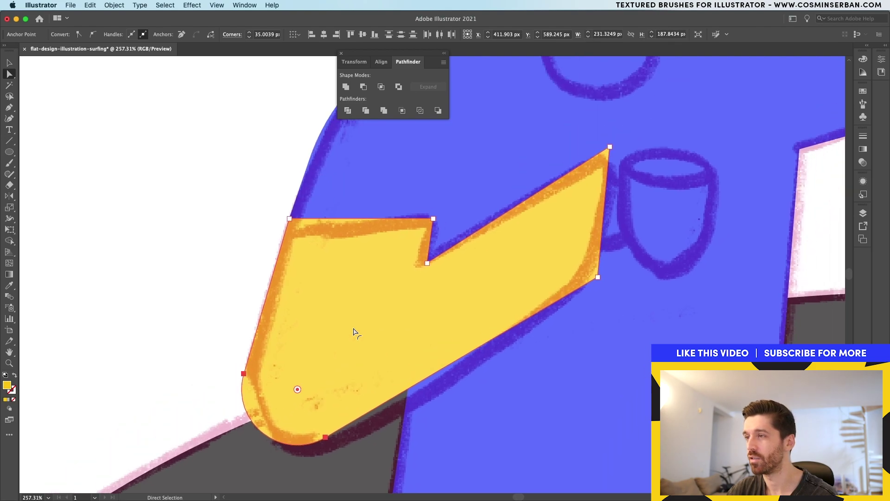
Round the lower and upper corners at the hand end of the bent arm beside the cup
{"action": "left_click", "coordinate": [597, 277]}
{"action": "left_click_drag", "start_coordinate": [585, 271], "coordinate": [542, 247]}
{"action": "left_click", "coordinate": [611, 149]}
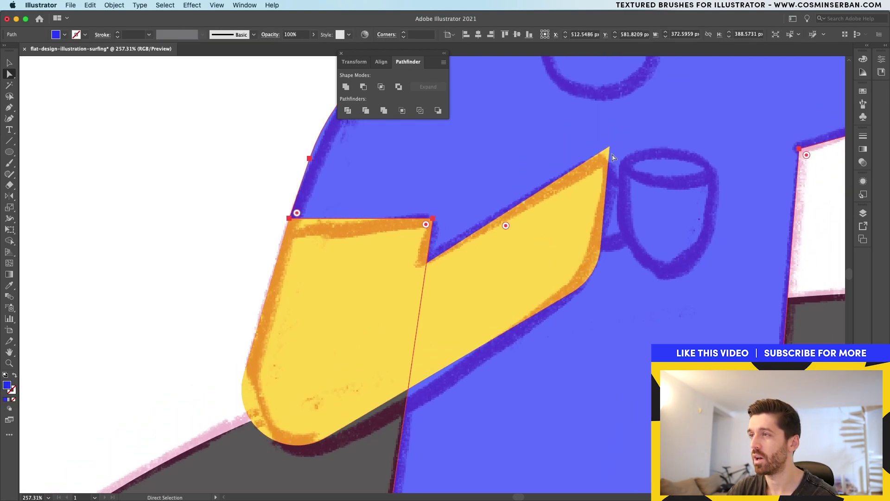
{"action": "left_click", "coordinate": [610, 148]}
{"action": "left_click_drag", "start_coordinate": [605, 155], "coordinate": [605, 179]}
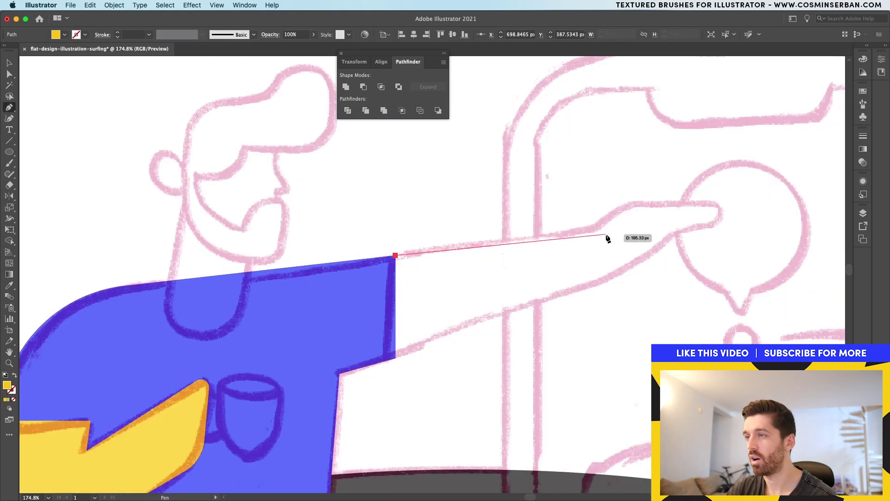
Trace the outstretched arm and pointing hand as a closed yellow Pen shape running from the front sleeve to the phone's circle
{"action": "left_click", "coordinate": [596, 228]}
{"action": "left_click", "coordinate": [630, 198]}
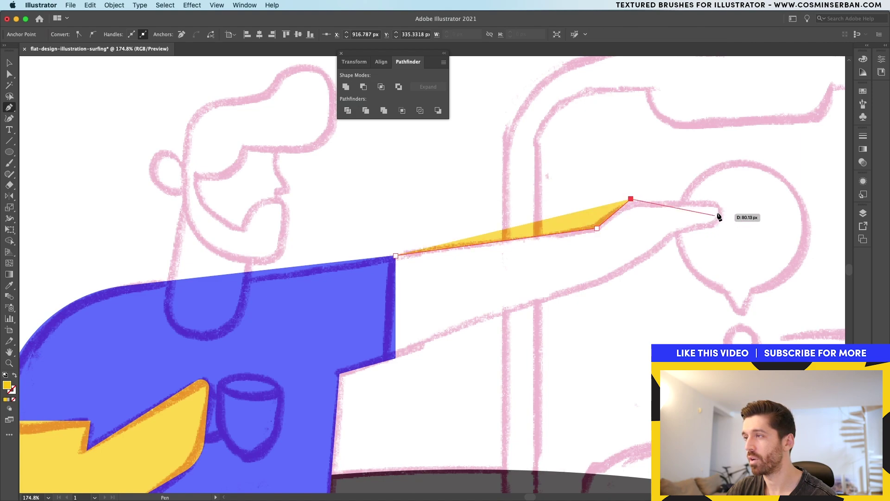
{"action": "left_click", "coordinate": [730, 199]}
{"action": "left_click", "coordinate": [729, 224]}
{"action": "left_click", "coordinate": [677, 224]}
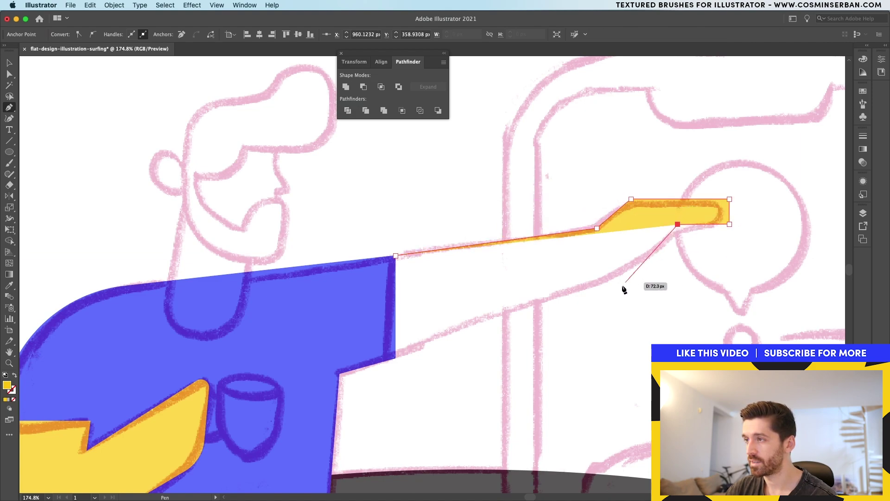
{"action": "left_click", "coordinate": [612, 281]}
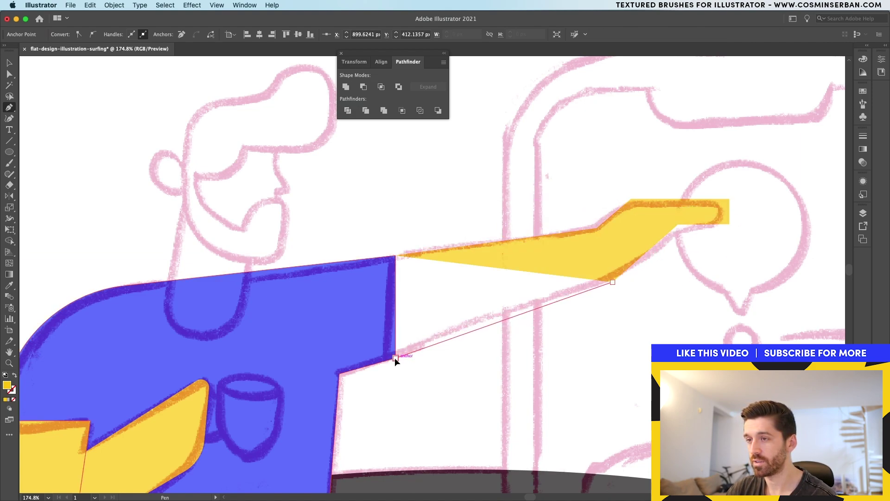
{"action": "left_click", "coordinate": [396, 359]}
Round the outstretched arm's wrist, fingertip, palm and lower forearm corners to match the sketched curves
{"action": "key", "text": "a"}
{"action": "left_click_drag", "start_coordinate": [592, 219], "coordinate": [646, 236]}
{"action": "left_click", "coordinate": [730, 224]}
{"action": "left_click", "coordinate": [729, 199], "text": "shift"}
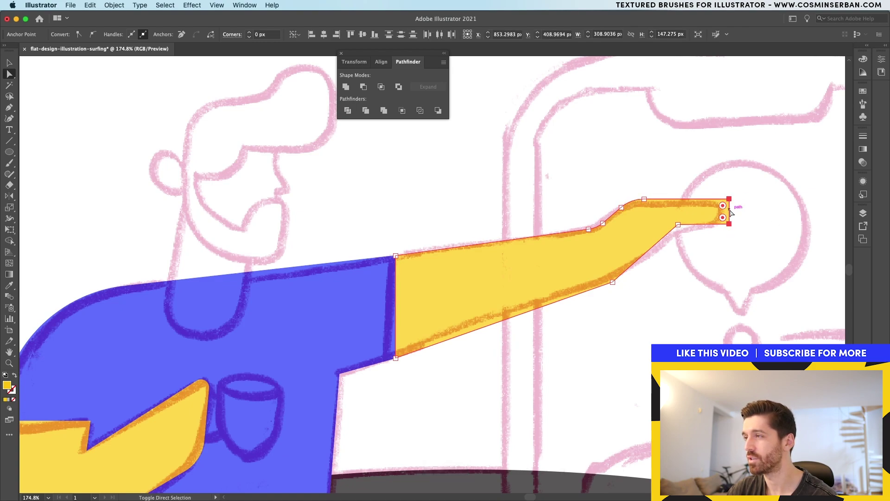
{"action": "left_click_drag", "start_coordinate": [723, 223], "coordinate": [624, 190]}
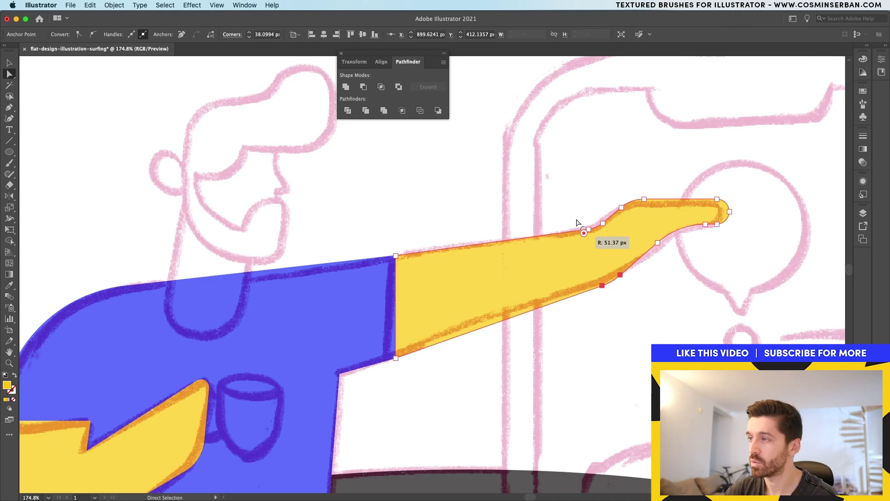
{"action": "left_click_drag", "start_coordinate": [578, 221], "coordinate": [540, 166]}
{"action": "key", "text": "v"}
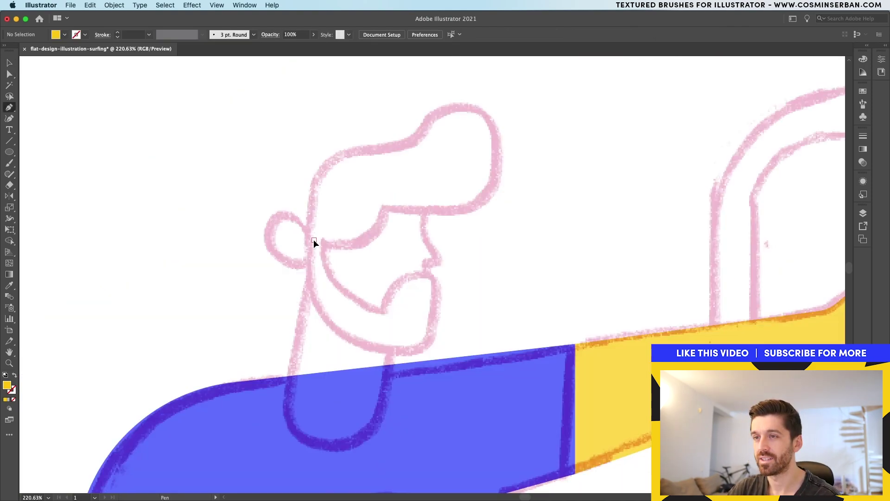
Trace the neck, face profile with nose, and upper head as one closed yellow straight-sided Pen shape overlapping the shirt
{"action": "left_click", "coordinate": [314, 240]}
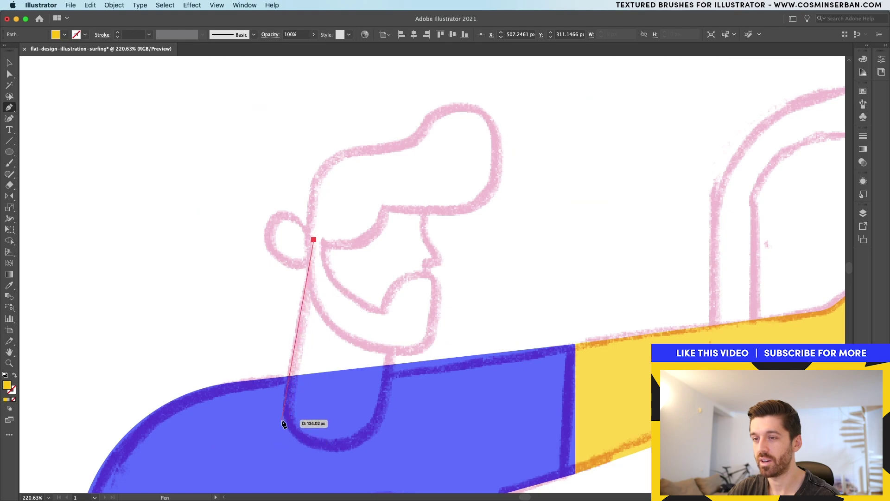
{"action": "left_click", "coordinate": [274, 456]}
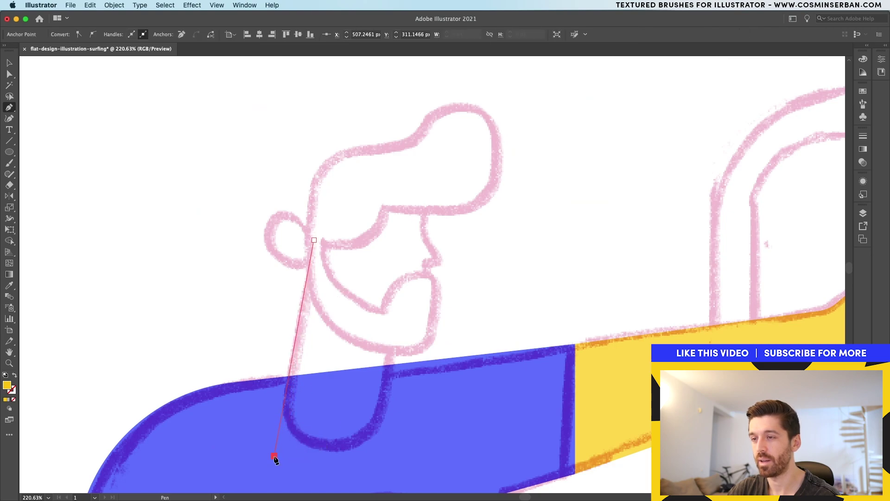
{"action": "left_click", "coordinate": [390, 446]}
{"action": "left_click", "coordinate": [405, 292]}
{"action": "left_click", "coordinate": [426, 286]}
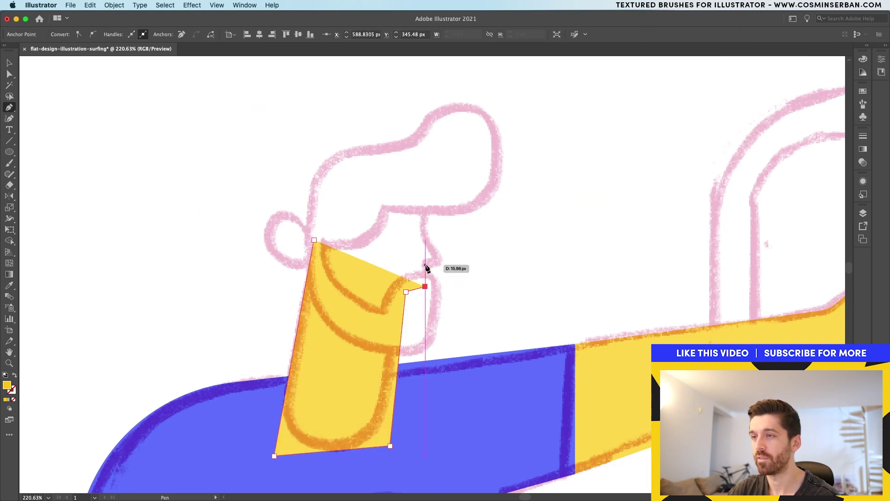
{"action": "left_click", "coordinate": [425, 264]}
{"action": "left_click", "coordinate": [438, 263], "text": "shift"}
{"action": "left_click", "coordinate": [426, 234]}
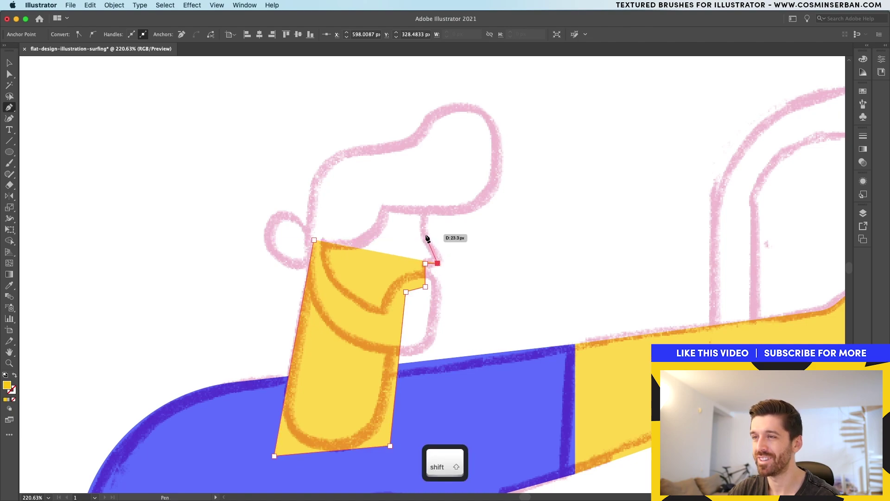
{"action": "left_click", "coordinate": [425, 192], "text": "shift"}
{"action": "left_click", "coordinate": [396, 173]}
{"action": "left_click", "coordinate": [344, 195]}
{"action": "left_click", "coordinate": [314, 240]}
{"action": "key", "text": "v"}
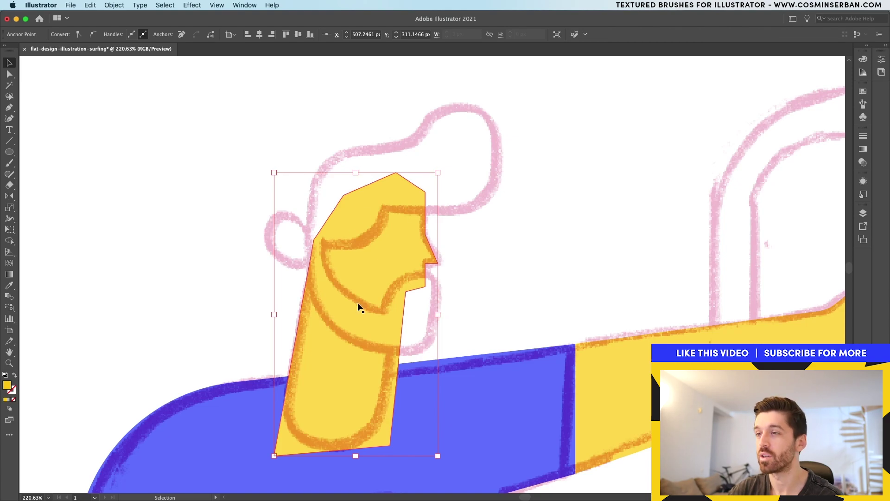
Round the neck's bottom corners to about 40 px, and soften the nose tip and the corner beneath it
{"action": "key", "text": "a"}
{"action": "scroll", "coordinate": [438, 263], "scroll_direction": "up", "scroll_amount": 5}
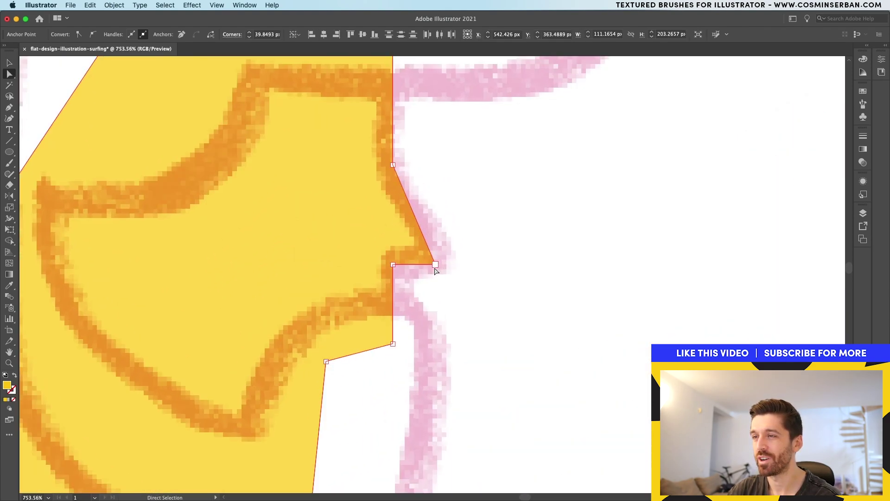
{"action": "left_click", "coordinate": [431, 258]}
{"action": "left_click_drag", "start_coordinate": [427, 260], "coordinate": [401, 268]}
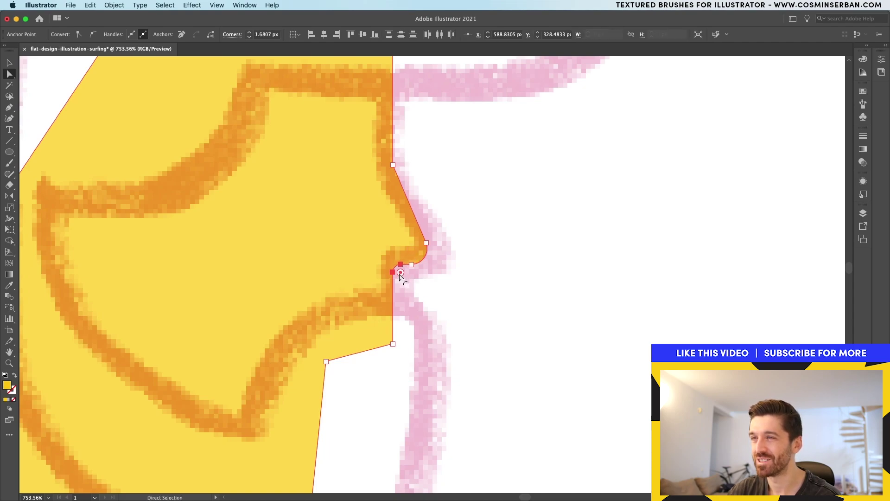
{"action": "key", "text": "v"}
Trace the outer edge of the beard, back of the head and forward-swept quiff as a straight-sided Pen path
{"action": "left_click", "coordinate": [466, 365]}
{"action": "left_click", "coordinate": [354, 334]}
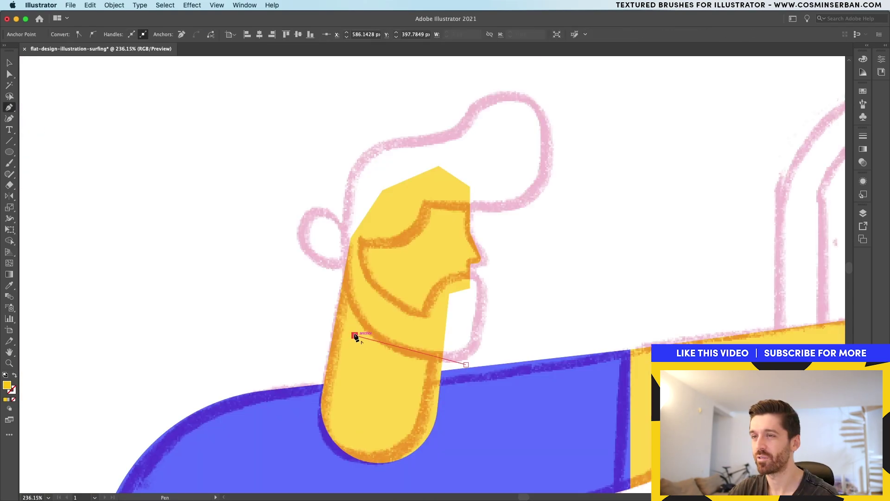
{"action": "left_click", "coordinate": [343, 262]}
{"action": "left_click", "coordinate": [351, 142]}
{"action": "left_click", "coordinate": [445, 136]}
{"action": "left_click", "coordinate": [476, 92]}
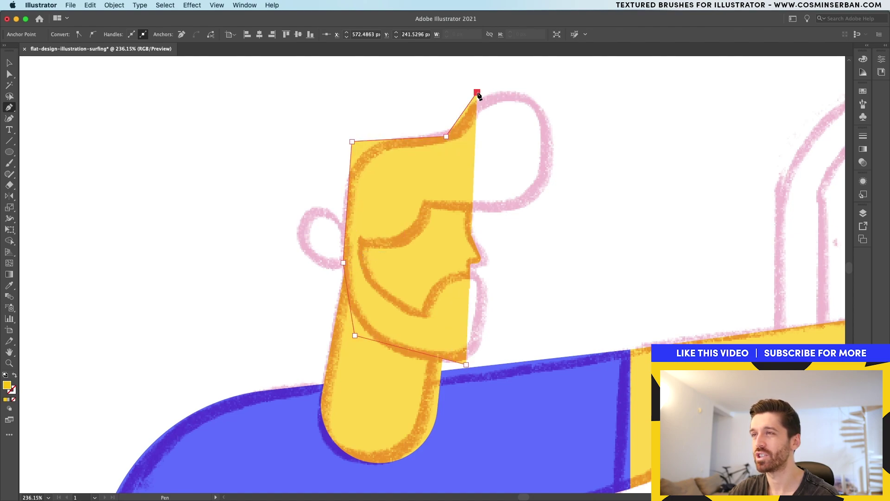
{"action": "key", "text": "super+z"}
{"action": "left_click", "coordinate": [469, 93]}
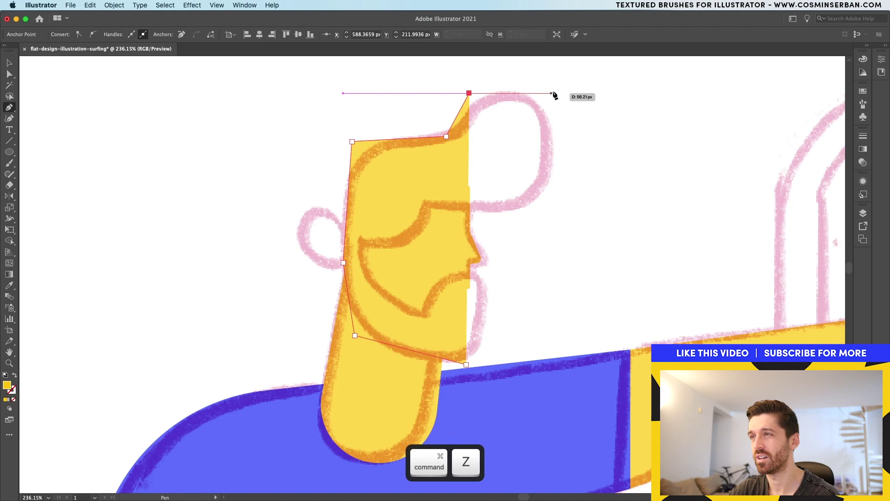
{"action": "left_click", "coordinate": [555, 93]}
{"action": "left_click", "coordinate": [549, 210]}
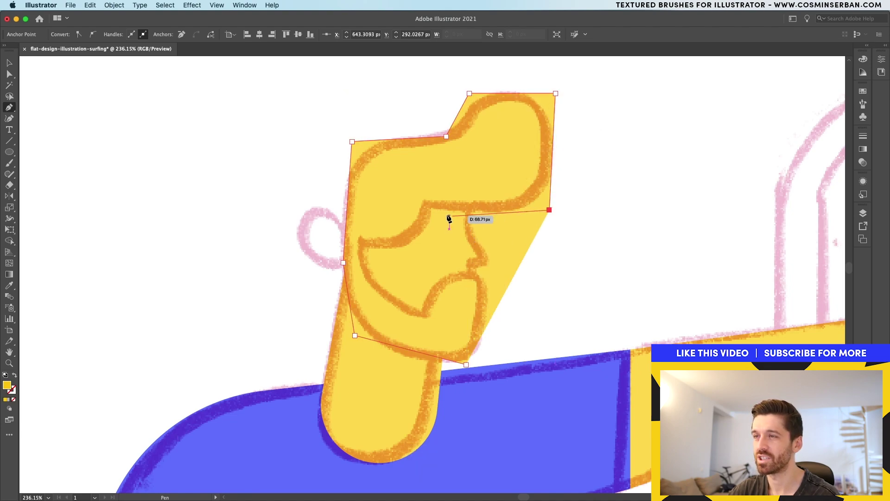
Continue the hair path along the hairline, cheek and inner beard edge to the front of the beard by the mouth
{"action": "left_click", "coordinate": [424, 203]}
{"action": "left_click", "coordinate": [422, 249]}
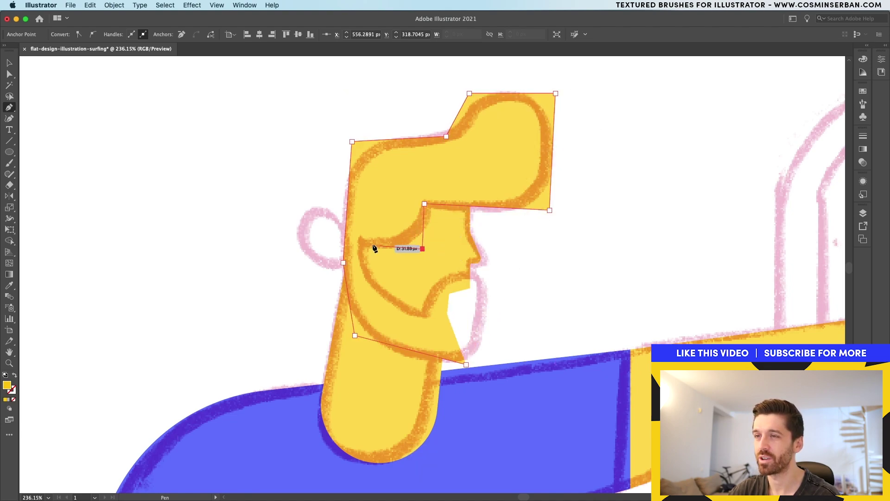
{"action": "left_click", "coordinate": [358, 243]}
{"action": "left_click", "coordinate": [372, 317]}
{"action": "left_click", "coordinate": [424, 315]}
{"action": "left_click", "coordinate": [435, 273]}
{"action": "left_click", "coordinate": [487, 277]}
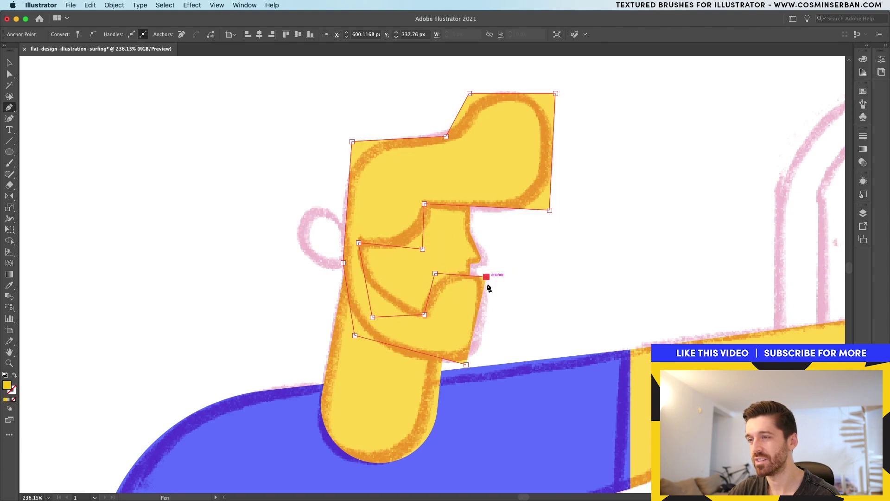
Shift the beard's chin anchor slightly forward and fill the hair-and-beard shape with the palette's black
{"action": "key", "text": "a"}
{"action": "left_click_drag", "start_coordinate": [466, 365], "coordinate": [473, 365]}
{"action": "left_click_drag", "start_coordinate": [453, 341], "coordinate": [296, 349]}
{"action": "key", "text": "i"}
{"action": "left_click", "coordinate": [199, 387]}
{"action": "key", "text": "v"}
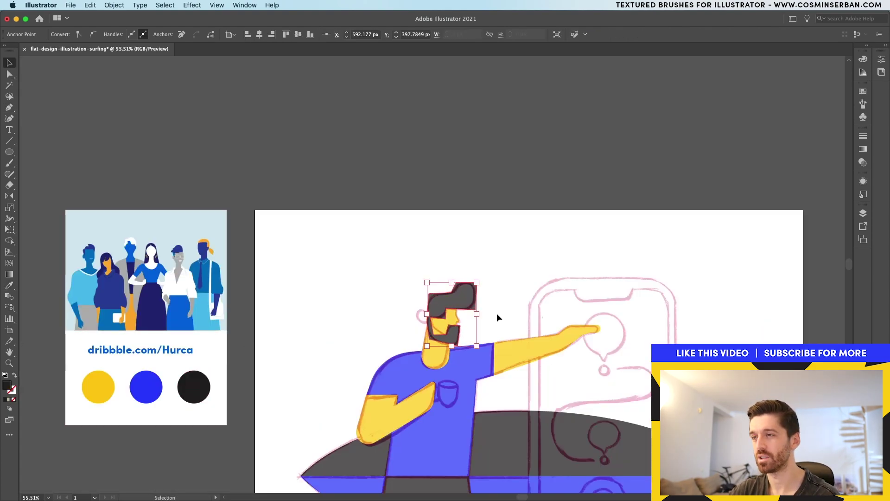
Round the corners of the quiff, back of the head, beard and hairline to match the sketched curves
{"action": "scroll", "coordinate": [497, 314], "scroll_direction": "up", "scroll_amount": 10}
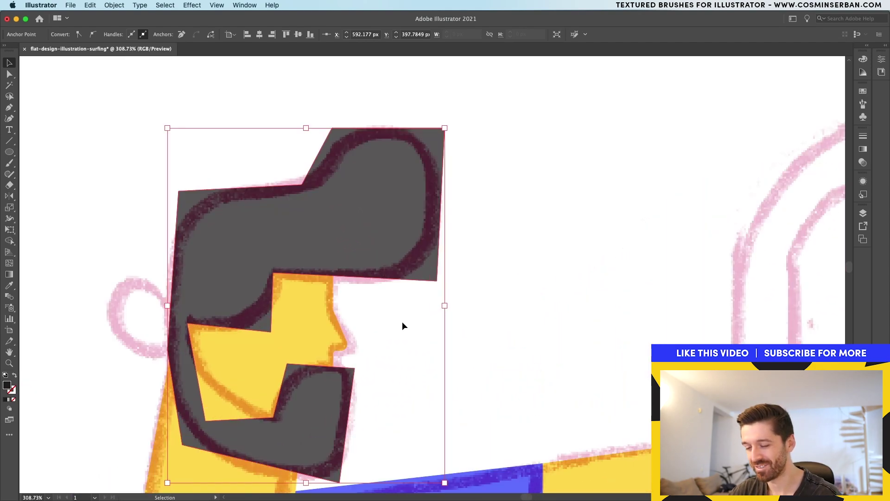
{"action": "key", "text": "a"}
{"action": "left_click", "coordinate": [437, 279]}
{"action": "left_click_drag", "start_coordinate": [431, 273], "coordinate": [383, 232]}
{"action": "left_click", "coordinate": [444, 128]}
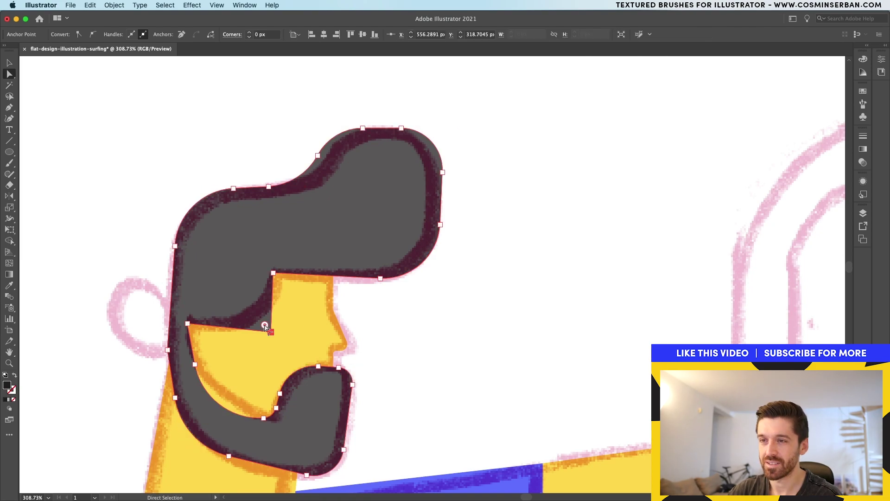
{"action": "left_click_drag", "start_coordinate": [264, 322], "coordinate": [219, 274]}
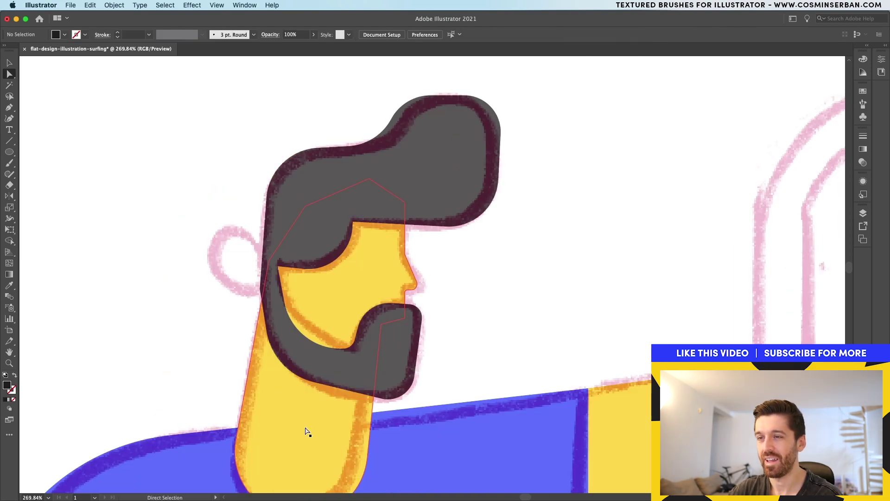
Draw the ear as a closed yellow Curvature shape about 39 by 40 px at the back of the head and send it backward
{"action": "left_click", "coordinate": [293, 441]}
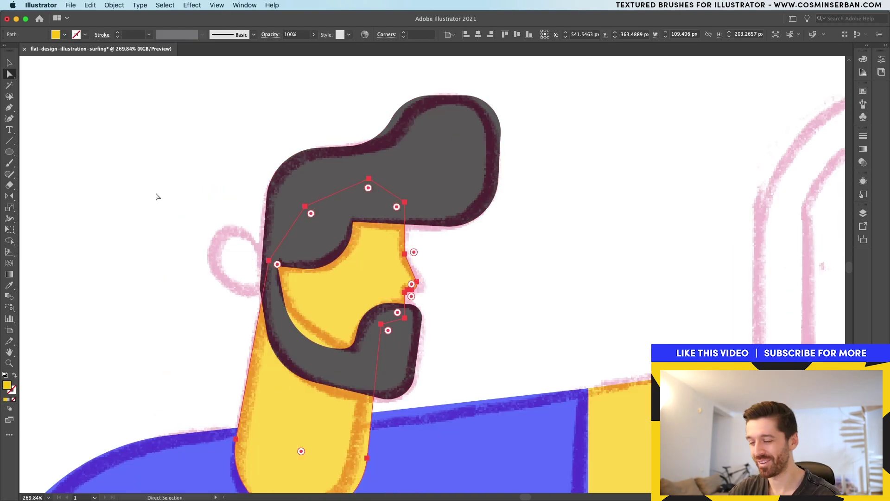
{"action": "key", "text": "p"}
{"action": "left_click", "coordinate": [9, 118]}
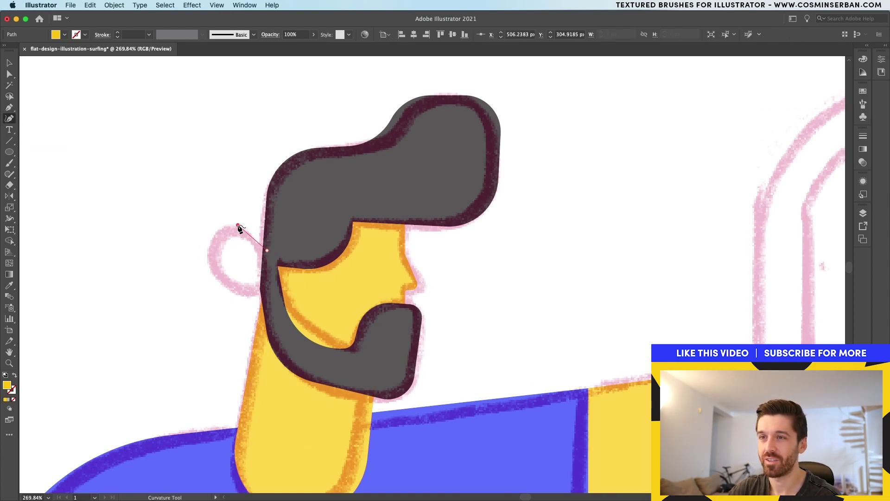
{"action": "left_click", "coordinate": [205, 262]}
{"action": "left_click", "coordinate": [261, 288]}
{"action": "left_click", "coordinate": [267, 251]}
{"action": "key", "text": "v"}
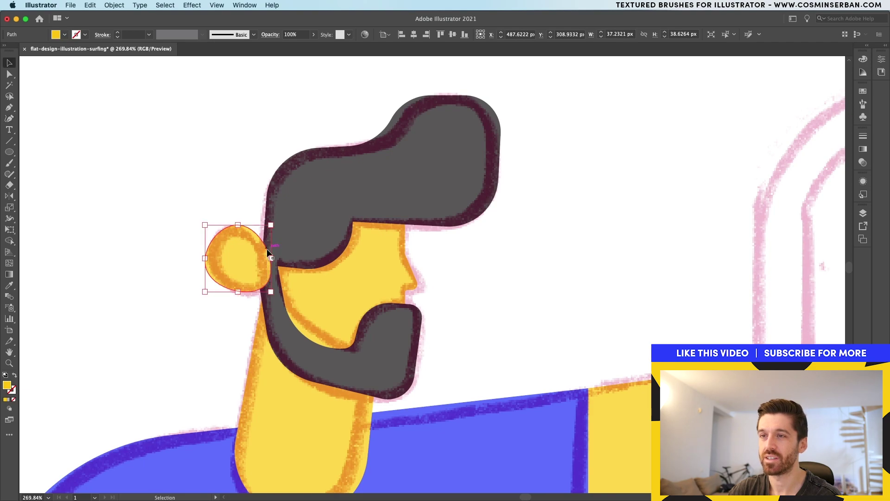
{"action": "key", "text": "super"}
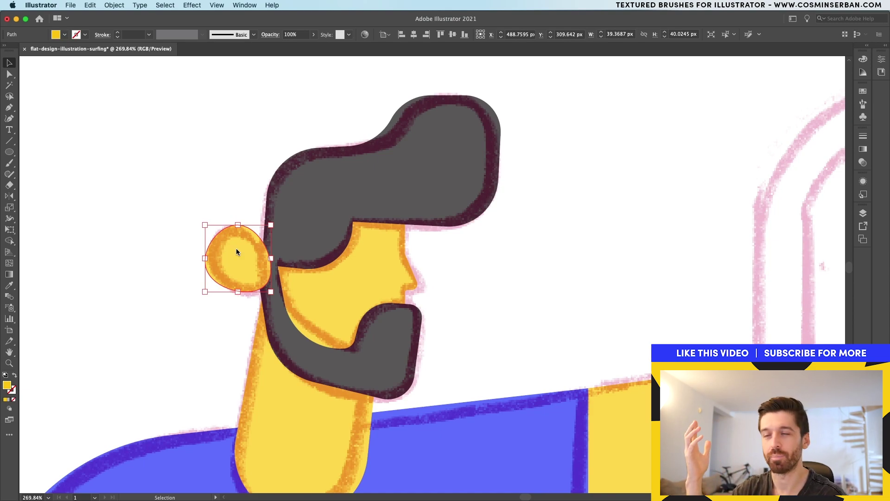
{"action": "key", "text": "super+bracketleft"}
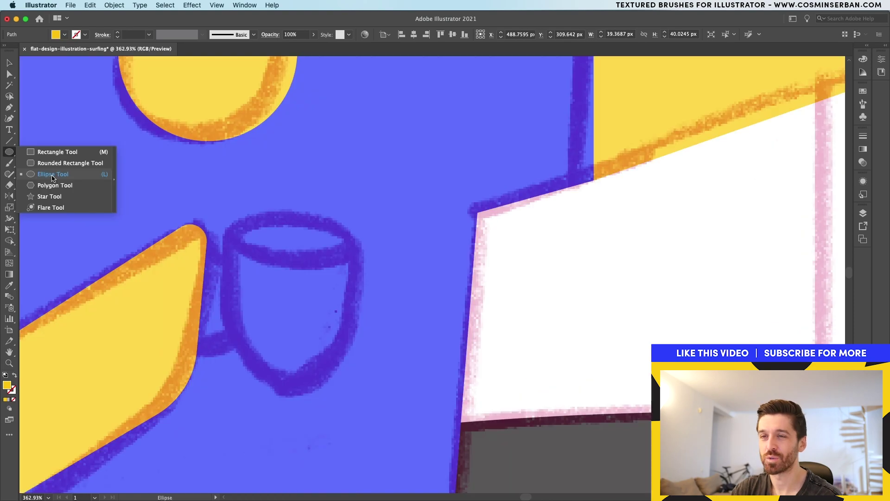
Draw an ellipse about 35 by 42 px for the cup handle, with a black stroke and no fill
{"action": "left_click", "coordinate": [52, 175]}
{"action": "mouse_move", "coordinate": [175, 255]}
{"action": "left_mouse_down"}
{"action": "mouse_move", "coordinate": [267, 333]}
{"action": "mouse_move", "coordinate": [254, 349]}
{"action": "left_mouse_up"}
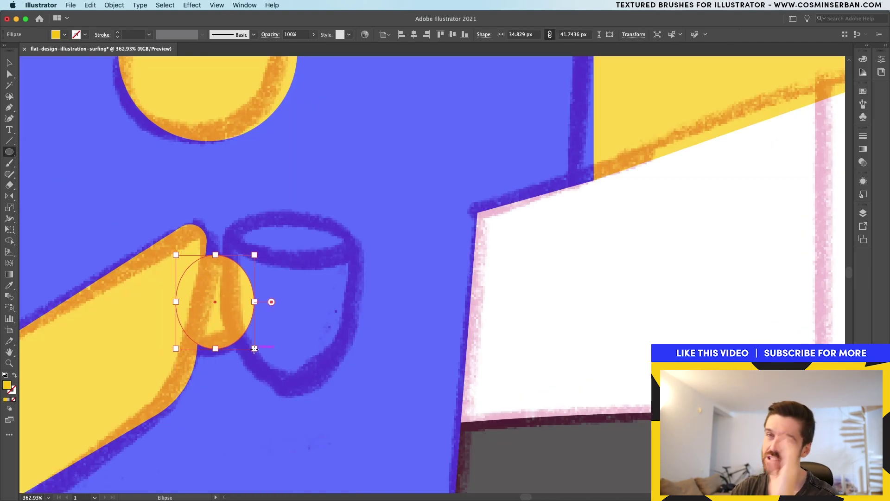
{"action": "left_click", "coordinate": [85, 36]}
{"action": "left_click", "coordinate": [24, 51]}
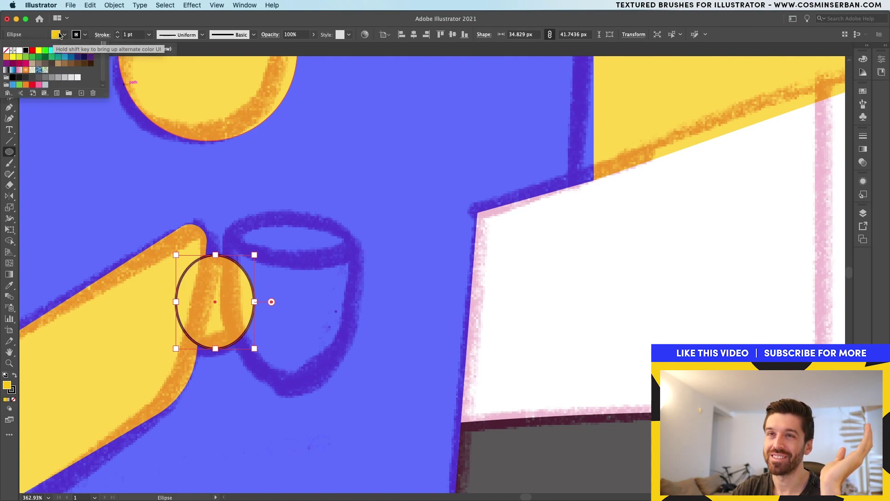
{"action": "left_click", "coordinate": [68, 34]}
{"action": "left_click", "coordinate": [66, 34]}
{"action": "left_click", "coordinate": [6, 51]}
Set the cup handle's stroke weight to 6 pt
{"action": "left_click", "coordinate": [117, 32]}
{"action": "left_click", "coordinate": [117, 32]}
{"action": "left_click", "coordinate": [117, 32]}
{"action": "left_click", "coordinate": [117, 32]}
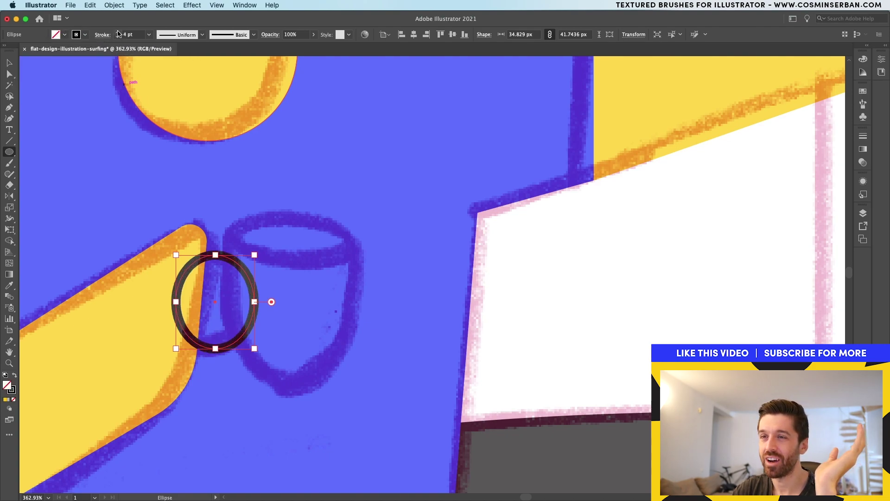
{"action": "left_click", "coordinate": [118, 32]}
{"action": "left_click", "coordinate": [118, 33]}
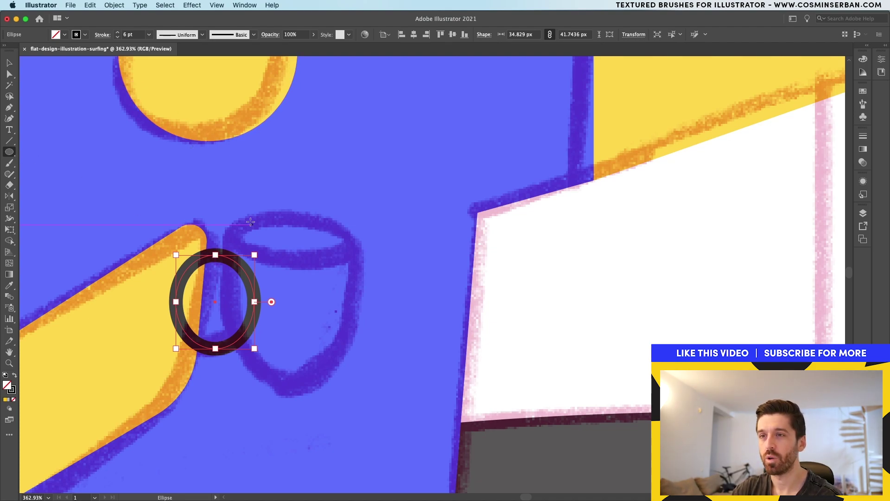
Draw the cup's rim as an ellipse about 61 by 18 px and trace the U-shaped cup body beneath it with the Pen tool
{"action": "left_click_drag", "start_coordinate": [225, 215], "coordinate": [364, 255]}
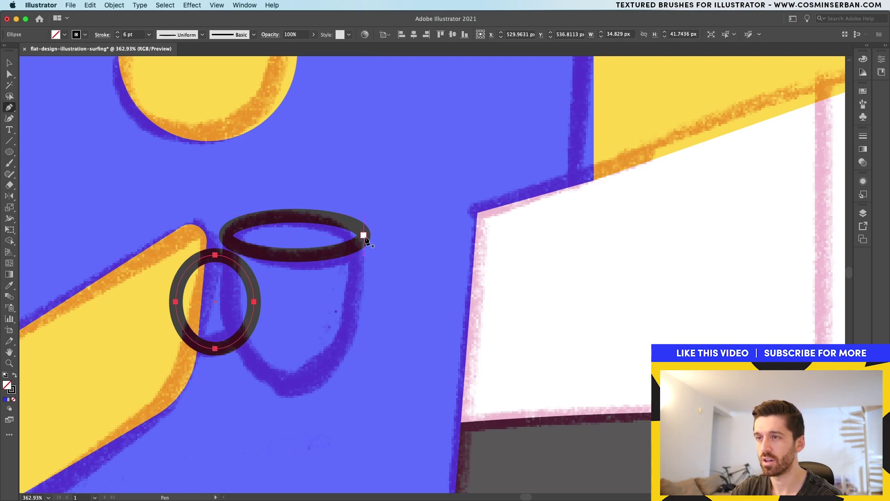
{"action": "left_click", "coordinate": [363, 236]}
{"action": "left_click_drag", "start_coordinate": [343, 367], "coordinate": [338, 373]}
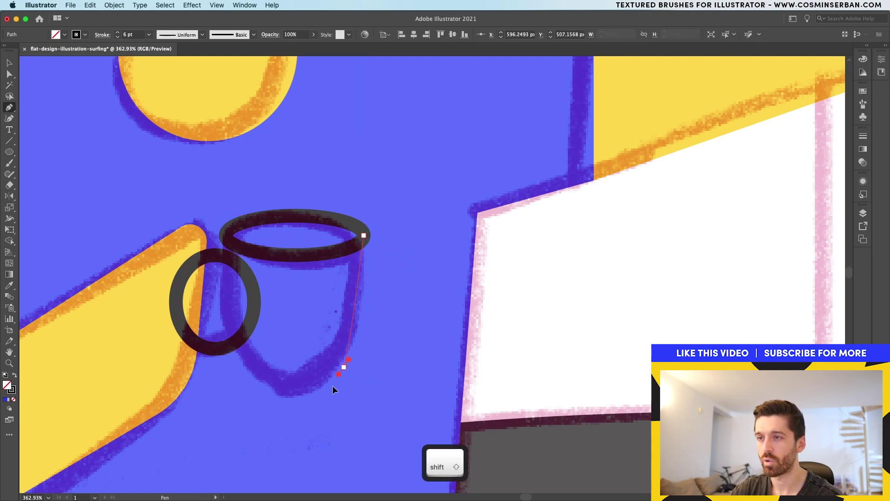
{"action": "left_click_drag", "start_coordinate": [319, 408], "coordinate": [317, 410]}
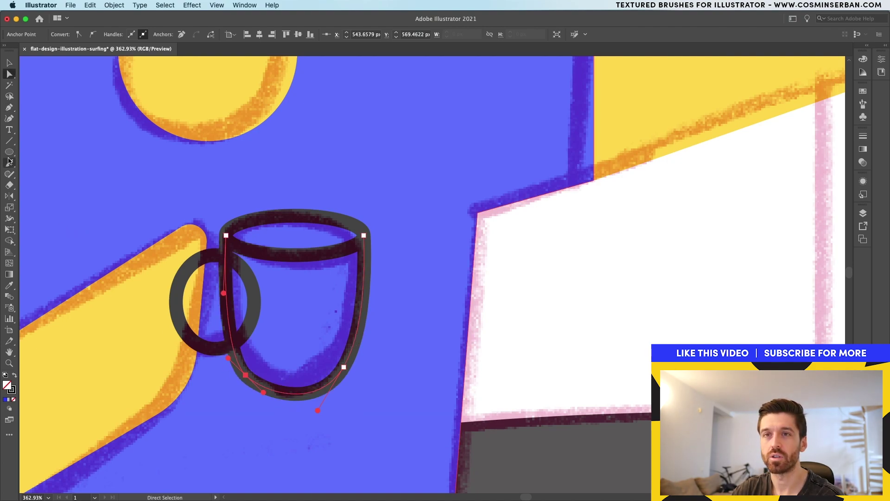
Smooth the bottom and handle-side curves of the cup body with the Smooth tool
{"action": "left_click", "coordinate": [9, 174]}
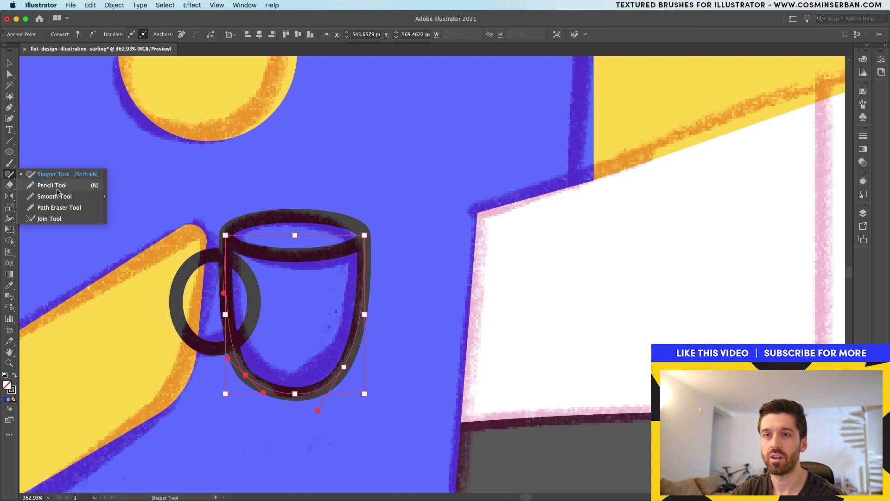
{"action": "left_click", "coordinate": [55, 196]}
{"action": "key", "text": "v"}
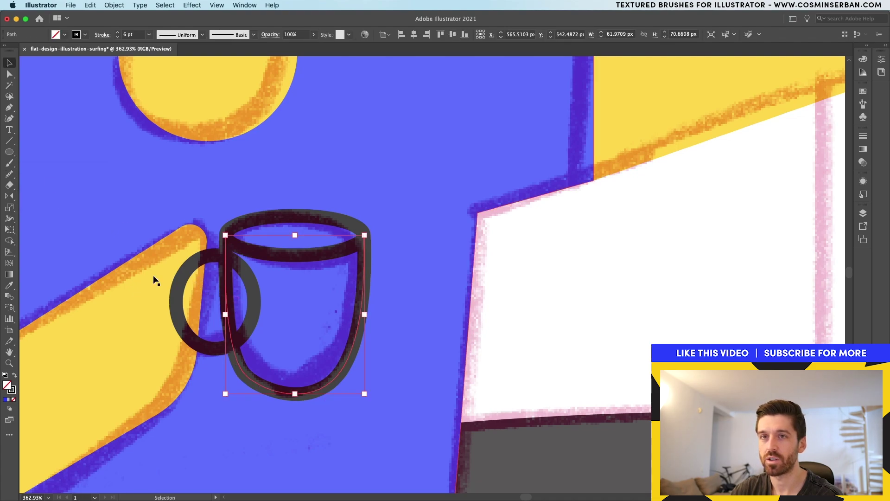
{"action": "left_click", "coordinate": [9, 174]}
{"action": "left_click_drag", "start_coordinate": [341, 377], "coordinate": [293, 396]}
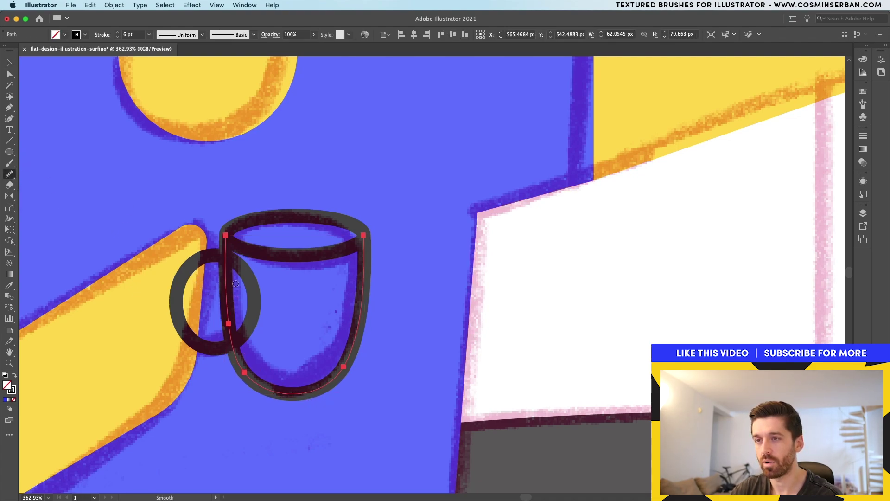
{"action": "mouse_move", "coordinate": [231, 320]}
{"action": "left_mouse_down"}
{"action": "mouse_move", "coordinate": [356, 414]}
{"action": "mouse_move", "coordinate": [268, 381]}
{"action": "mouse_move", "coordinate": [212, 261]}
{"action": "left_mouse_up"}
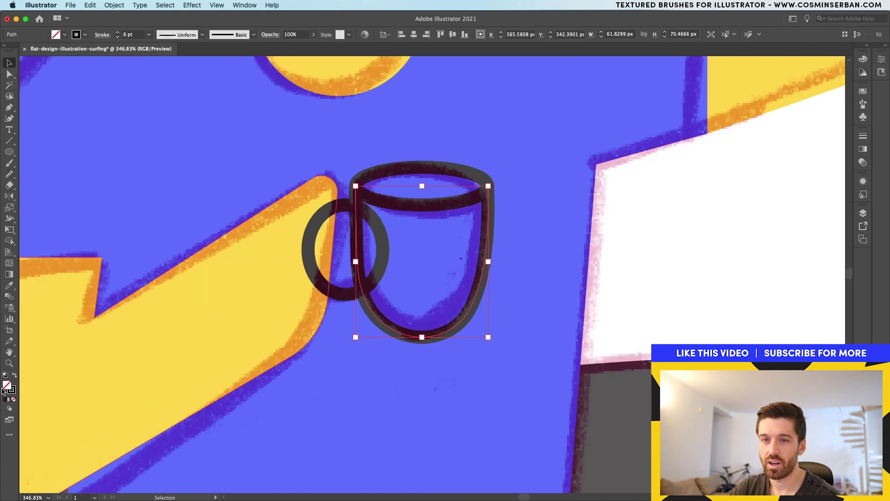
Fill the cup body with the palette's black
{"action": "left_click", "coordinate": [863, 182]}
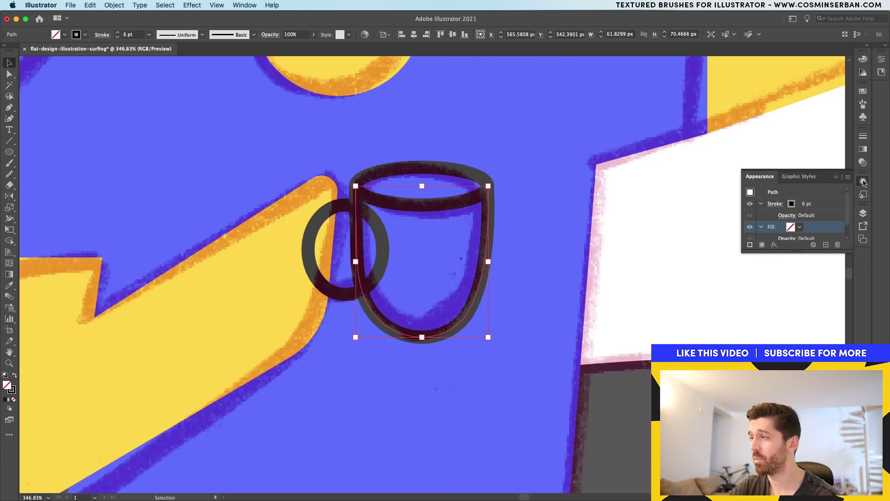
{"action": "left_click", "coordinate": [801, 228]}
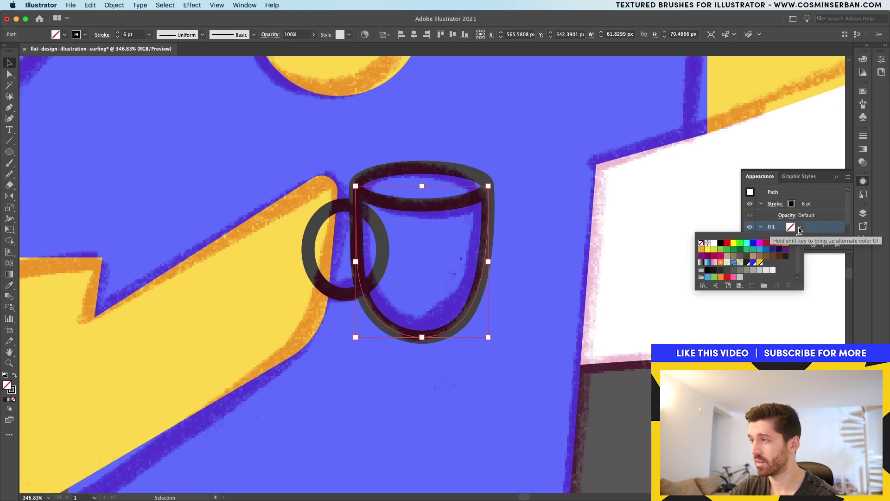
{"action": "left_click", "coordinate": [747, 263]}
Bring the cup's rim ellipse forward over the body and fill it with white
{"action": "left_click", "coordinate": [459, 172]}
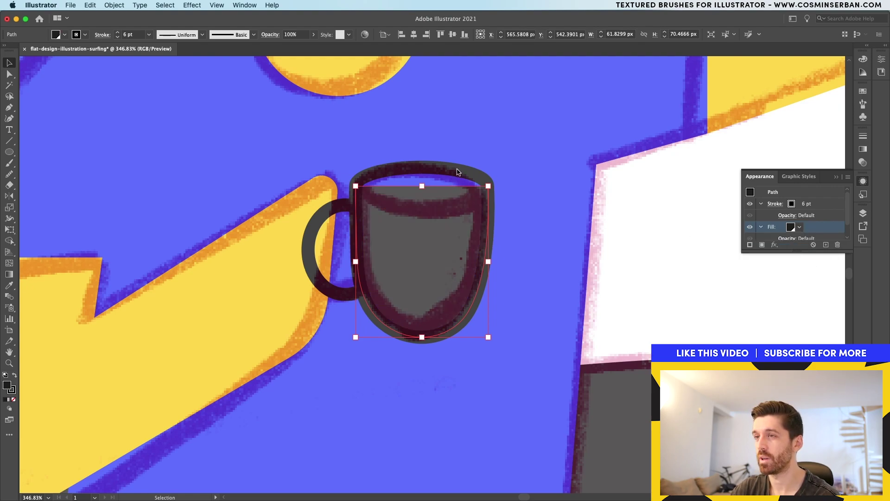
{"action": "left_click", "coordinate": [482, 182]}
{"action": "key", "text": "super+bracketright"}
{"action": "key", "text": "v"}
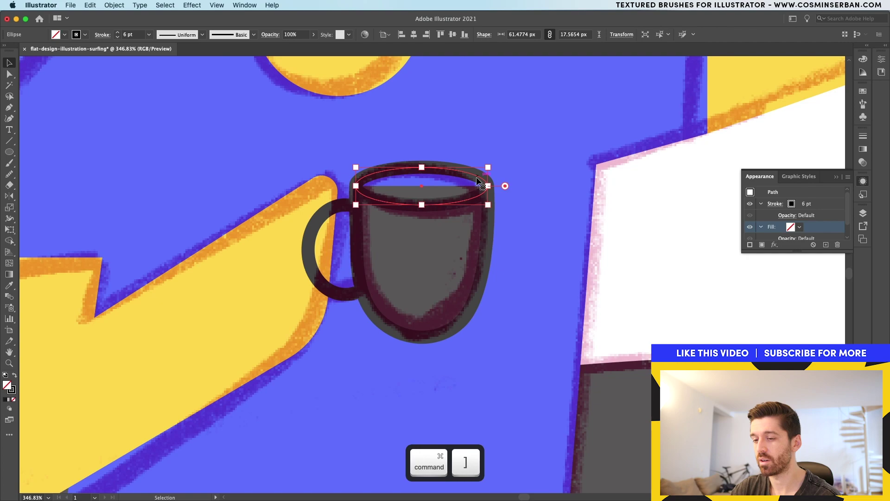
{"action": "left_click", "coordinate": [800, 227]}
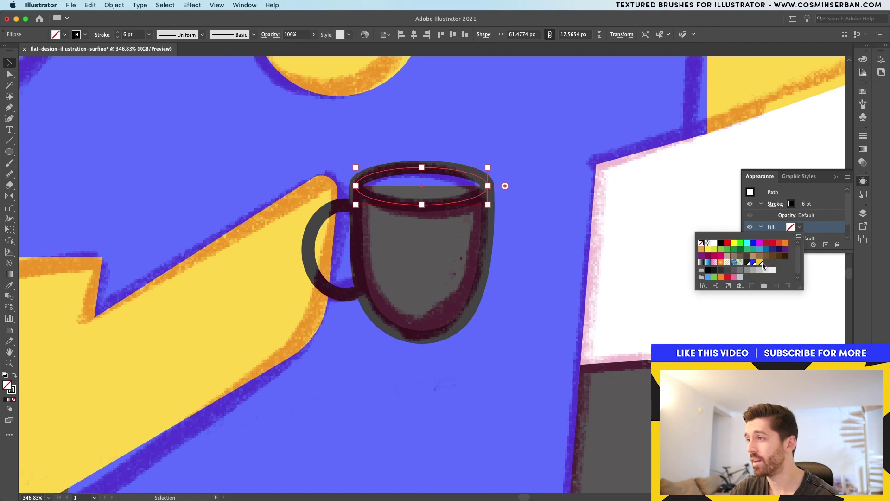
{"action": "left_click", "coordinate": [714, 243]}
Group the cup's rim, body and handle, and send the group backward behind the hand
{"action": "left_click", "coordinate": [487, 227], "text": "shift"}
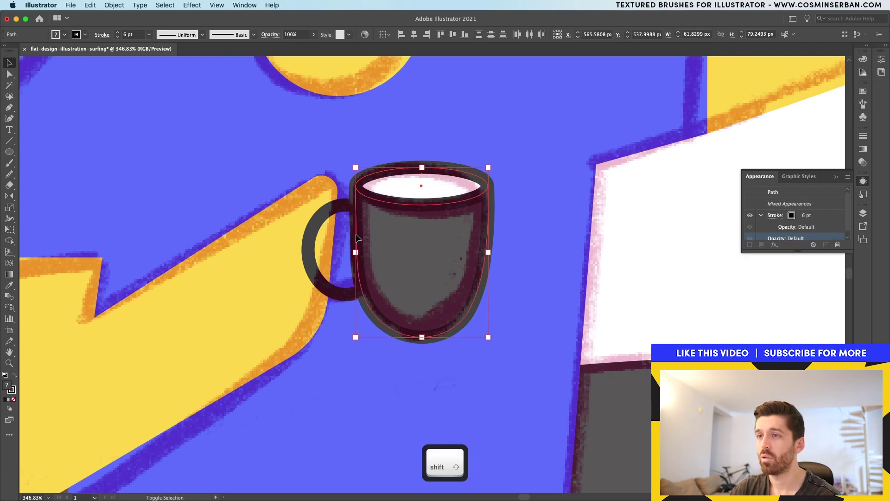
{"action": "left_click", "coordinate": [348, 205], "text": "shift"}
{"action": "key", "text": "ctrl+g"}
{"action": "key", "text": "ctrl+bracketleft"}
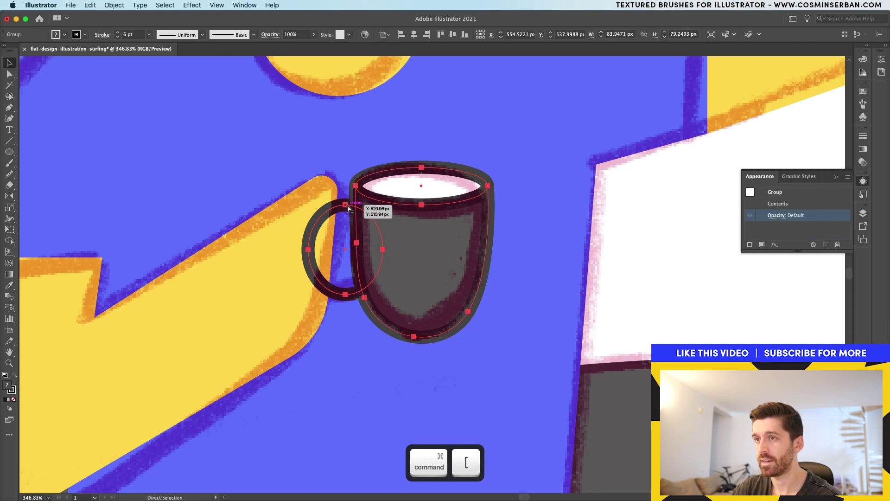
{"action": "key", "text": "ctrl+bracketleft"}
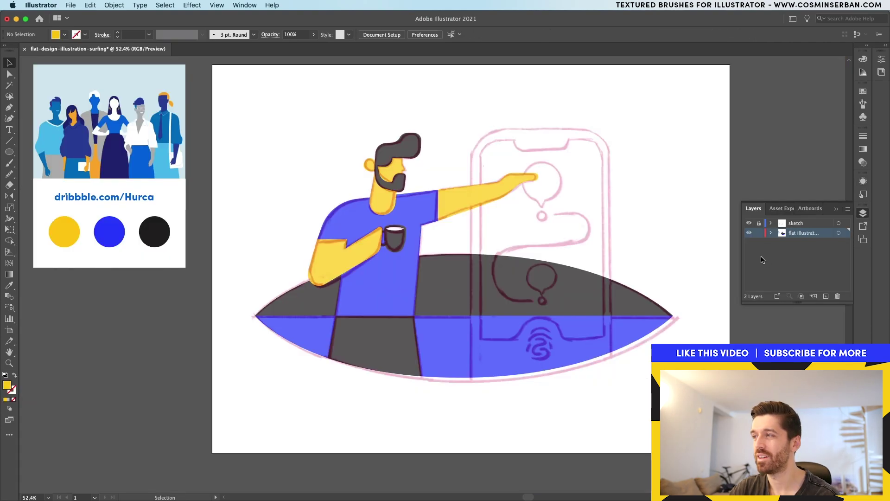
Hide the sketch layer
{"action": "left_click", "coordinate": [749, 223]}
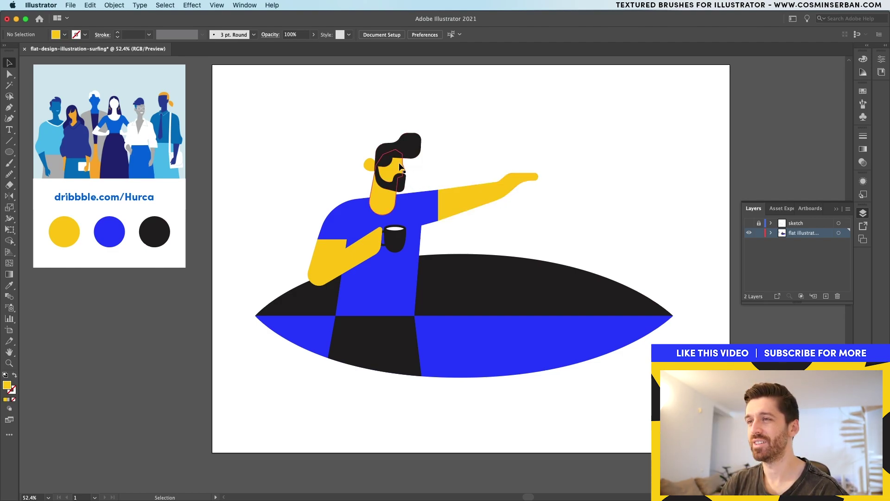
Isolate the head shape and shift its profile points, from forehead to chin, slightly outward from the face
{"action": "scroll", "coordinate": [400, 167], "scroll_direction": "up", "scroll_amount": 5}
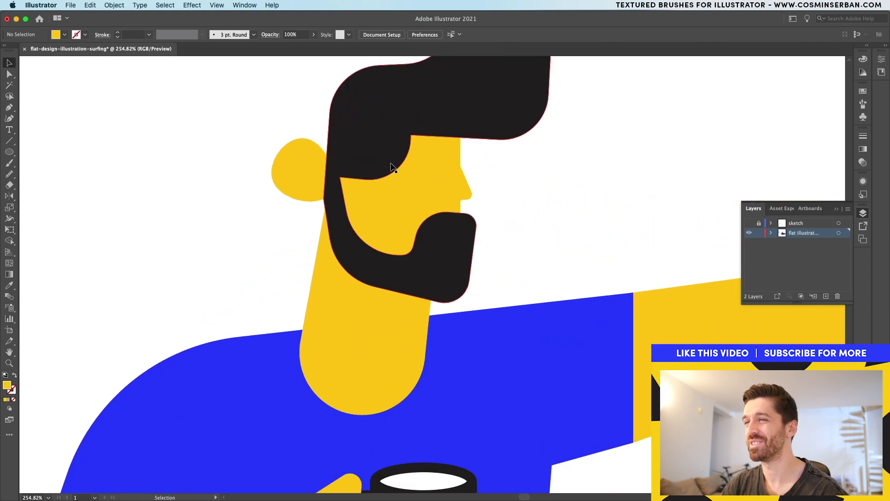
{"action": "double_click", "coordinate": [439, 172]}
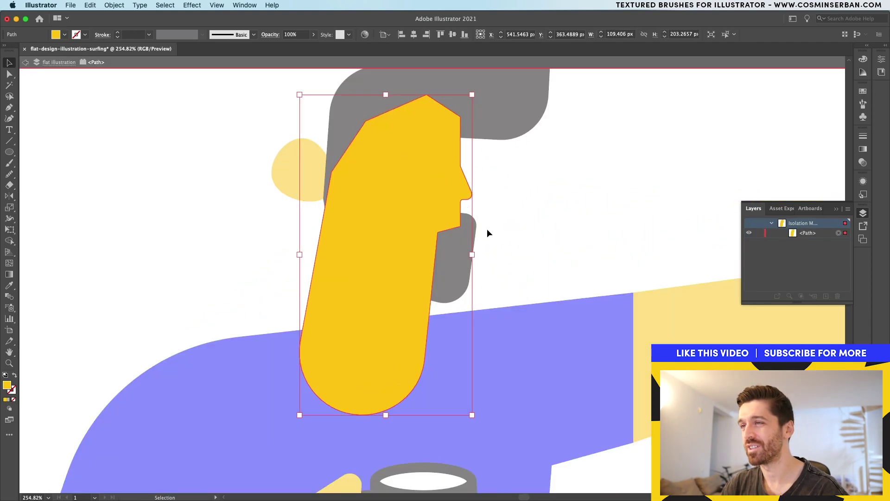
{"action": "key", "text": "a"}
{"action": "left_click_drag", "start_coordinate": [502, 255], "coordinate": [452, 99]}
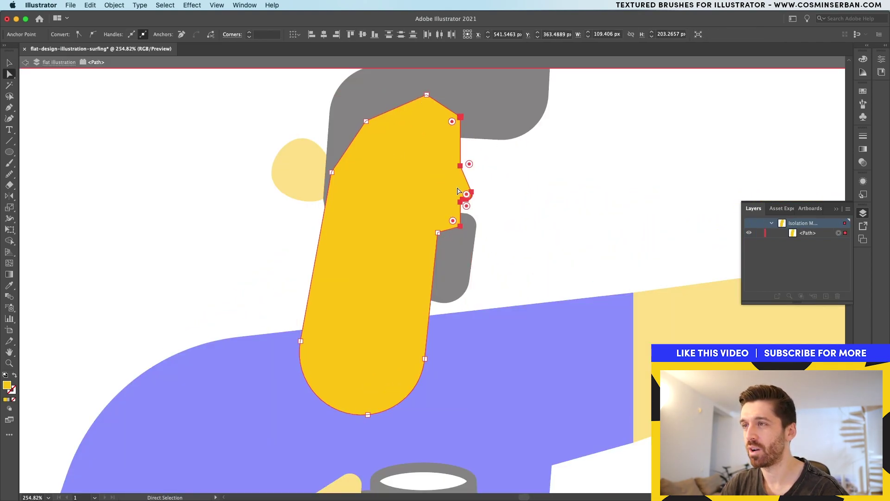
{"action": "left_click_drag", "start_coordinate": [460, 225], "coordinate": [468, 224]}
{"action": "key", "text": "Escape"}
{"action": "key", "text": "ctrl+0"}
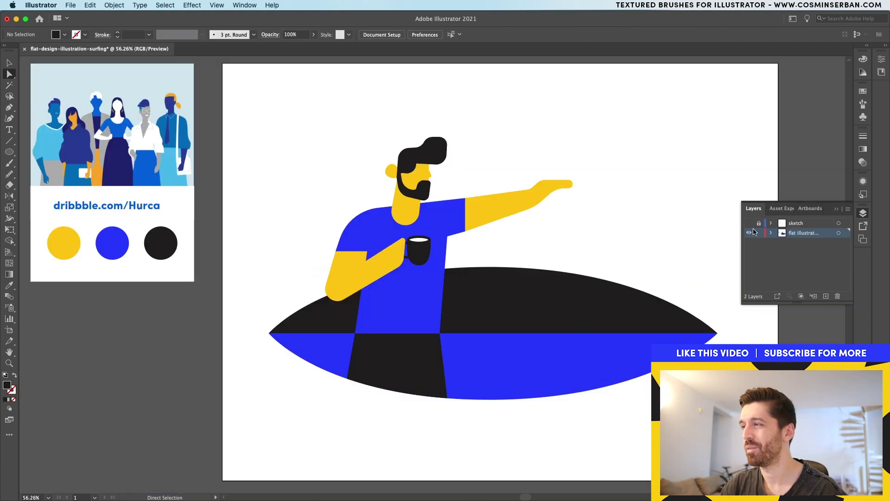
Show the sketch layer and draw a black rectangle about 426 by 805 px over the sketched phone body
{"action": "left_click", "coordinate": [748, 223]}
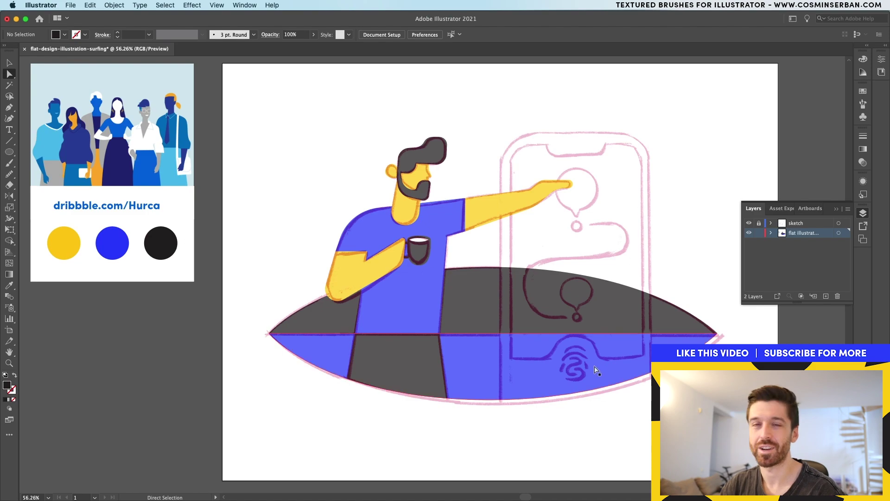
{"action": "key", "text": "m"}
{"action": "mouse_move", "coordinate": [501, 410]}
{"action": "left_mouse_down"}
{"action": "mouse_move", "coordinate": [636, 95]}
{"action": "mouse_move", "coordinate": [656, 124]}
{"action": "mouse_move", "coordinate": [648, 132]}
{"action": "left_mouse_up"}
Round the two upper corners of the phone body to follow the sketch
{"action": "key", "text": "a"}
{"action": "left_click", "coordinate": [649, 131]}
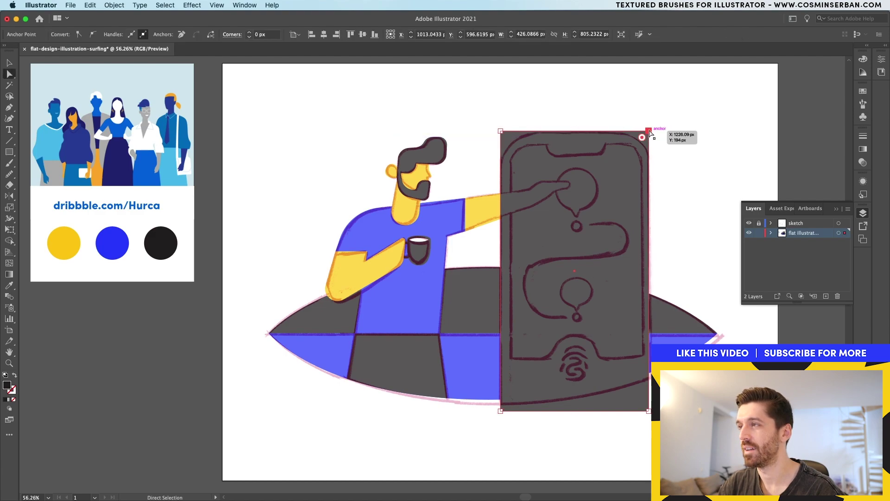
{"action": "left_click", "coordinate": [500, 131], "text": "shift"}
{"action": "left_click_drag", "start_coordinate": [510, 141], "coordinate": [533, 167]}
Draw a rectangle about 378 by 611 px for the phone's screen and fill it with the palette's blue
{"action": "key", "text": "m"}
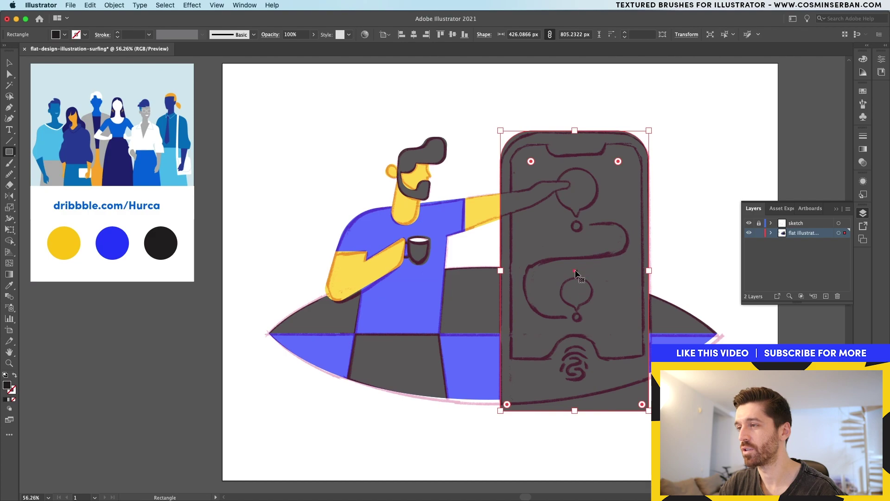
{"action": "mouse_move", "coordinate": [574, 267]}
{"action": "left_mouse_down"}
{"action": "mouse_move", "coordinate": [630, 311]}
{"action": "mouse_move", "coordinate": [640, 357]}
{"action": "left_mouse_up"}
{"action": "left_click_drag", "start_coordinate": [574, 174], "coordinate": [574, 144]}
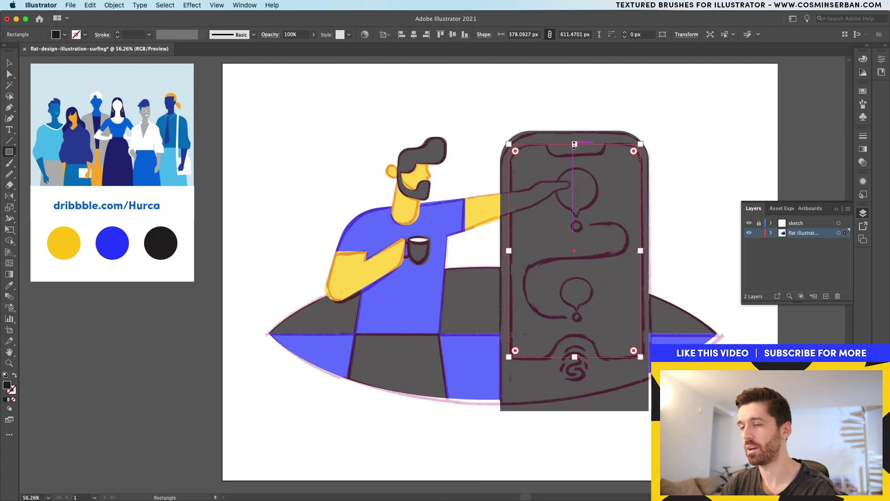
{"action": "key", "text": "i"}
{"action": "left_click", "coordinate": [129, 238]}
{"action": "key", "text": "v"}
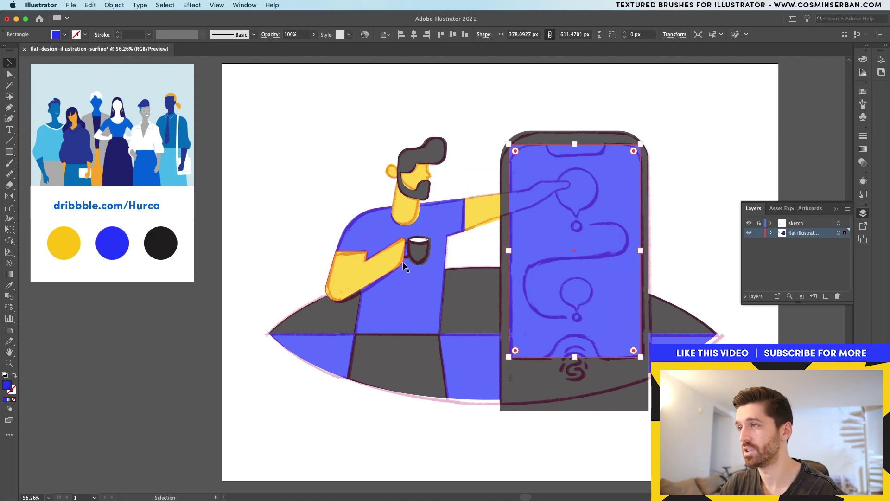
Round the screen's two upper corners to a radius of about 48 px
{"action": "key", "text": "a"}
{"action": "left_click", "coordinate": [641, 144]}
{"action": "left_click", "coordinate": [509, 144], "text": "shift"}
{"action": "scroll", "coordinate": [519, 149], "scroll_direction": "up", "scroll_amount": 5}
{"action": "left_click_drag", "start_coordinate": [500, 147], "coordinate": [538, 181]}
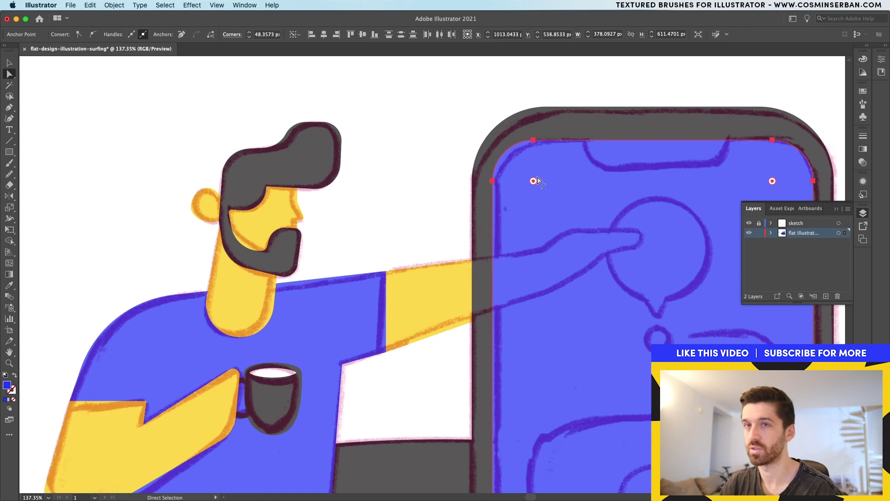
Draw a rectangle about 177 by 39 px for the notch, centred over the screen's upper edge
{"action": "key", "text": "m"}
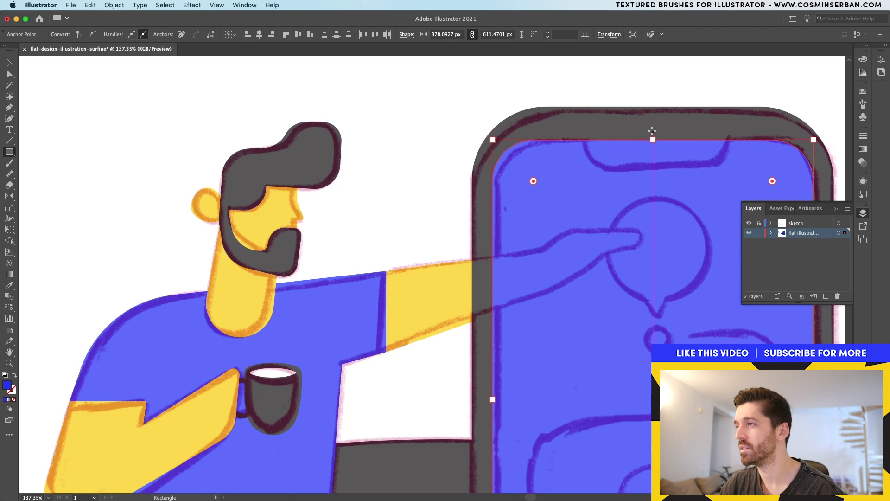
{"action": "left_click_drag", "start_coordinate": [654, 128], "coordinate": [729, 162]}
{"action": "key", "text": "v"}
{"action": "left_click_drag", "start_coordinate": [653, 95], "coordinate": [658, 129]}
Round the notch's two lower corners
{"action": "key", "text": "a"}
{"action": "left_click", "coordinate": [577, 161]}
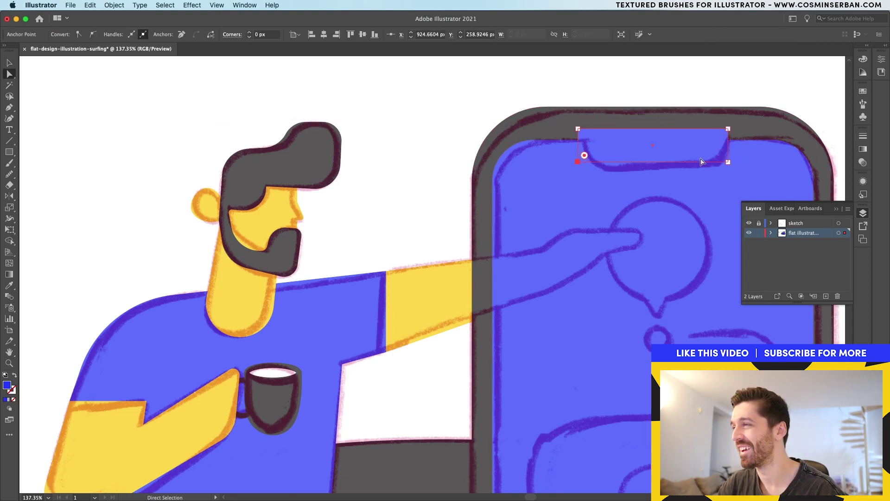
{"action": "left_click", "coordinate": [729, 161], "text": "shift"}
{"action": "left_click_drag", "start_coordinate": [722, 155], "coordinate": [712, 140]}
Fill the notch with the palette's black and deselect it
{"action": "key", "text": "i"}
{"action": "scroll", "coordinate": [378, 162], "scroll_direction": "down", "scroll_amount": 10}
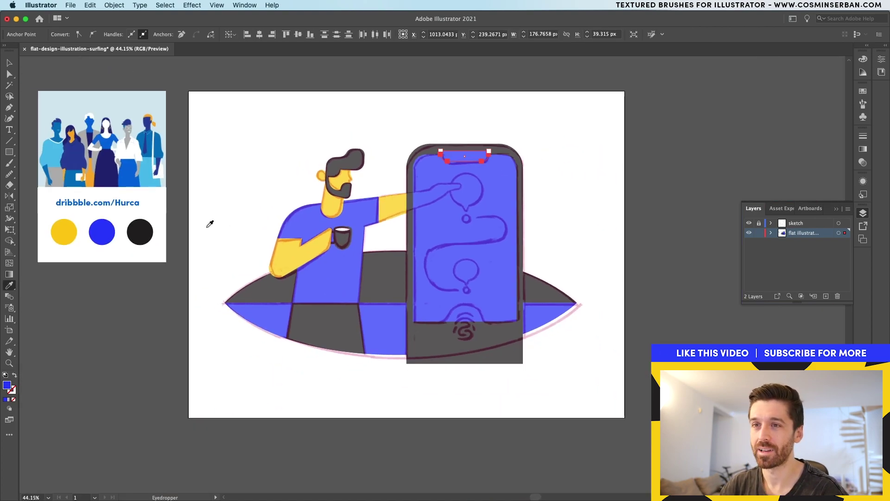
{"action": "left_click", "coordinate": [145, 233]}
{"action": "key", "text": "v"}
{"action": "left_click", "coordinate": [535, 201]}
Draw a black circle about 119 px wide over the upper map pin's sketched head
{"action": "scroll", "coordinate": [534, 201], "scroll_direction": "up", "scroll_amount": 7}
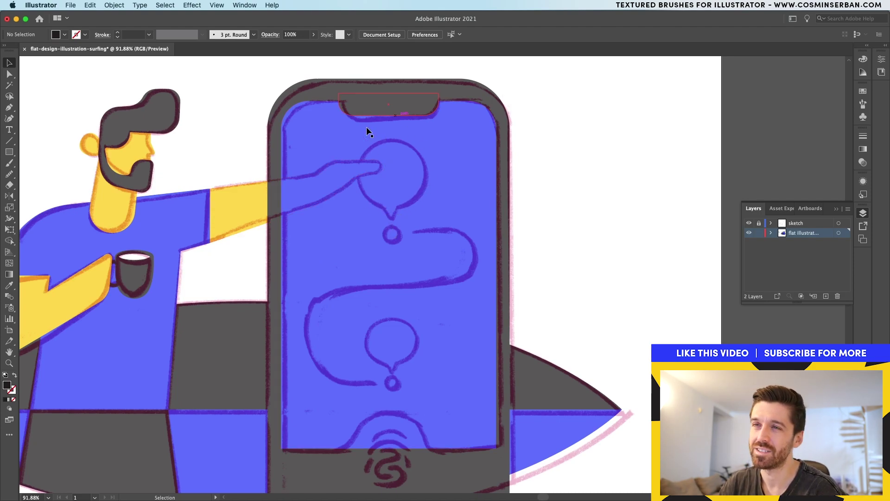
{"action": "left_click_drag", "start_coordinate": [9, 151], "coordinate": [28, 167]}
{"action": "left_click_drag", "start_coordinate": [391, 175], "coordinate": [425, 208]}
Draw half of the pin's pointed tail as a closed triangle with the Pen tool, ending on the circle's vertical centre line
{"action": "scroll", "coordinate": [383, 215], "scroll_direction": "up", "scroll_amount": 6}
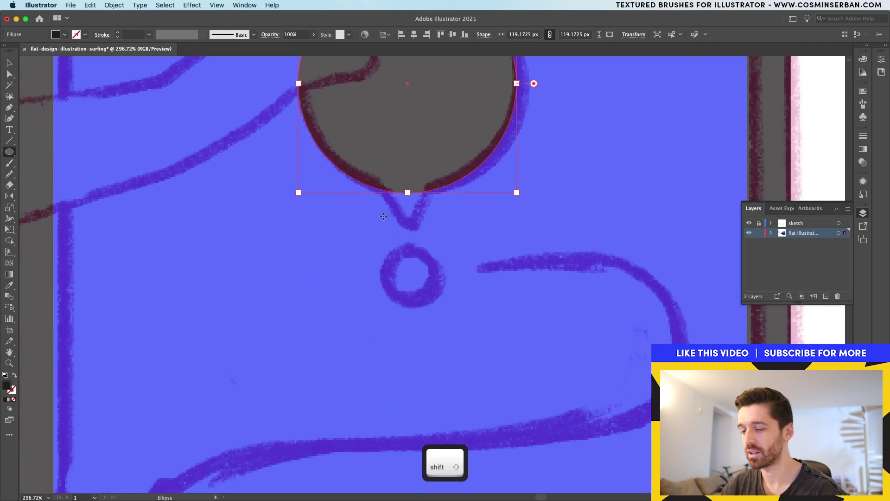
{"action": "key", "text": "p"}
{"action": "left_click", "coordinate": [366, 172]}
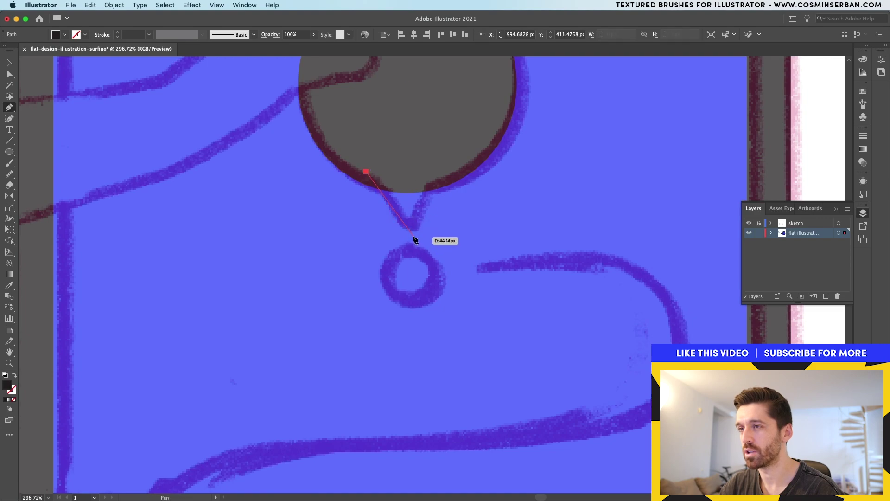
{"action": "left_click", "coordinate": [408, 242]}
{"action": "left_click", "coordinate": [408, 172], "text": "shift"}
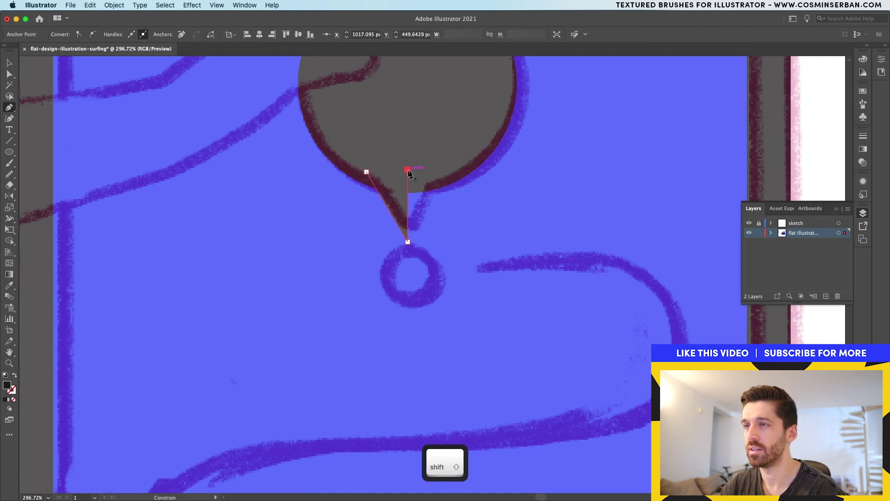
{"action": "left_click", "coordinate": [366, 172]}
Reflect a copy of the half tail across its vertical edge and merge both halves with Shape Builder
{"action": "key", "text": "v"}
{"action": "left_click", "coordinate": [422, 210]}
{"action": "key", "text": "o"}
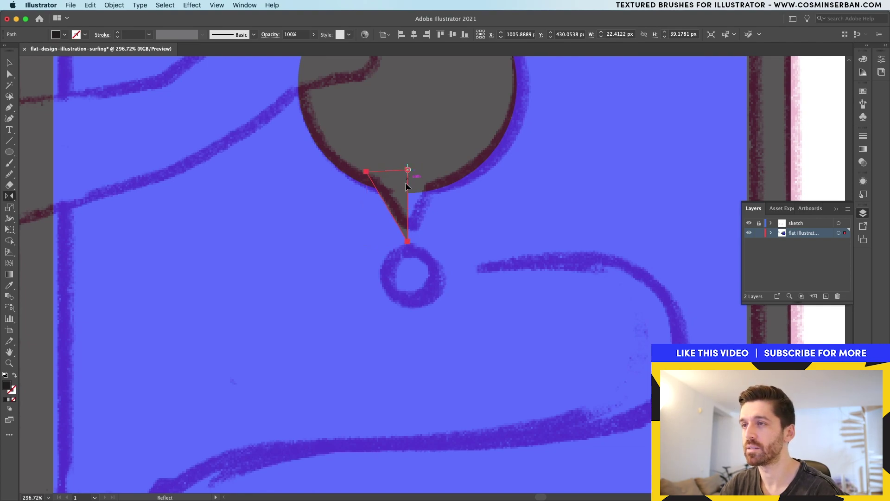
{"action": "left_click_drag", "start_coordinate": [408, 185], "coordinate": [416, 184]}
{"action": "key", "text": "v"}
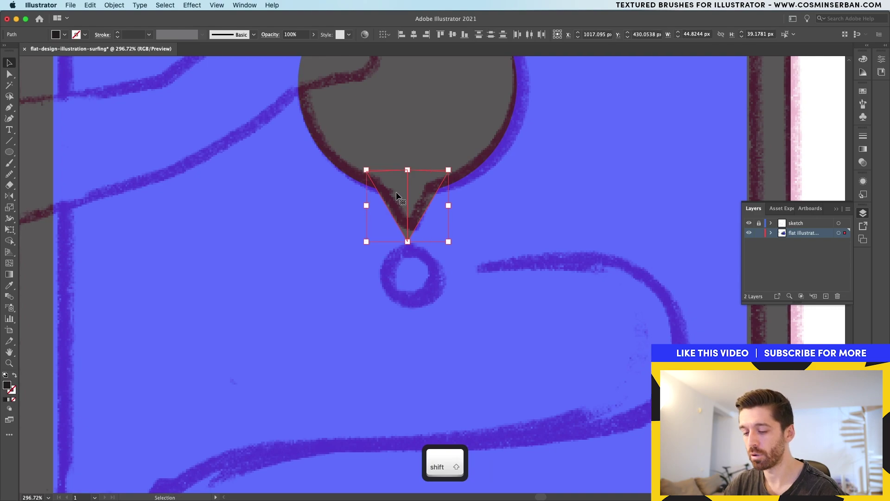
{"action": "key", "text": "shift+m"}
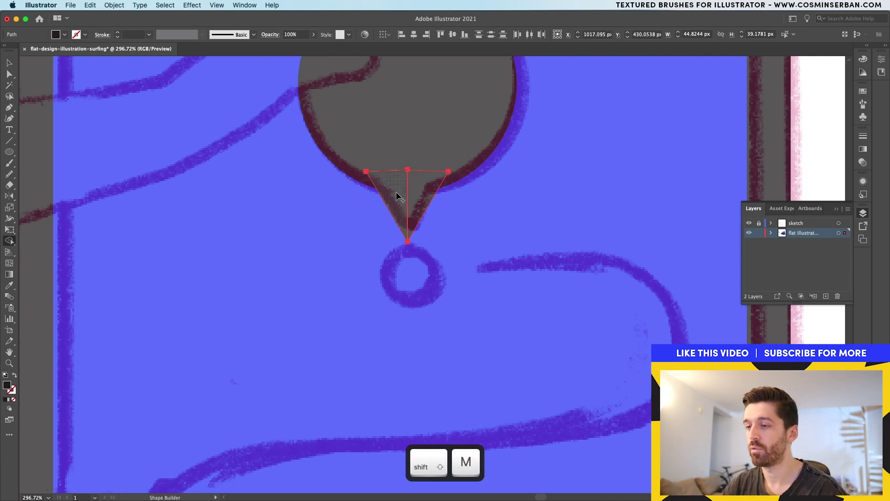
{"action": "left_click_drag", "start_coordinate": [398, 196], "coordinate": [420, 197]}
Round the tip of the pin's tail and draw a black circle about 27 px wide centred below it
{"action": "key", "text": "a"}
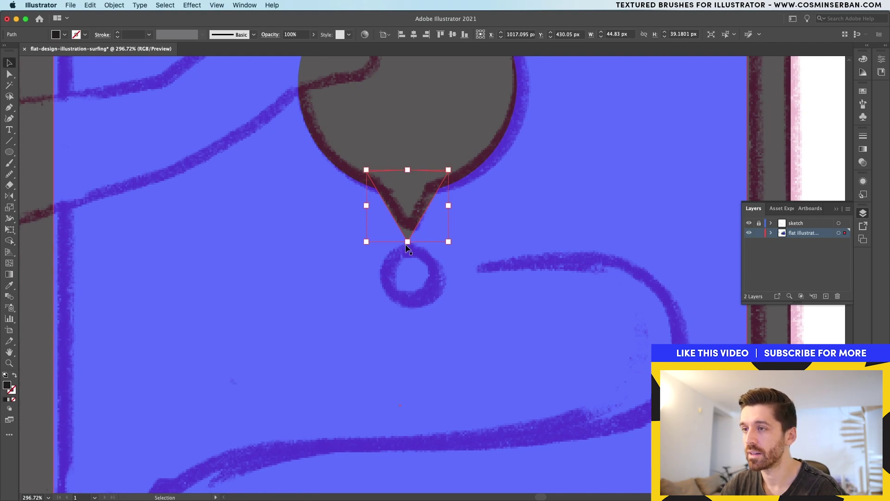
{"action": "left_click", "coordinate": [408, 242]}
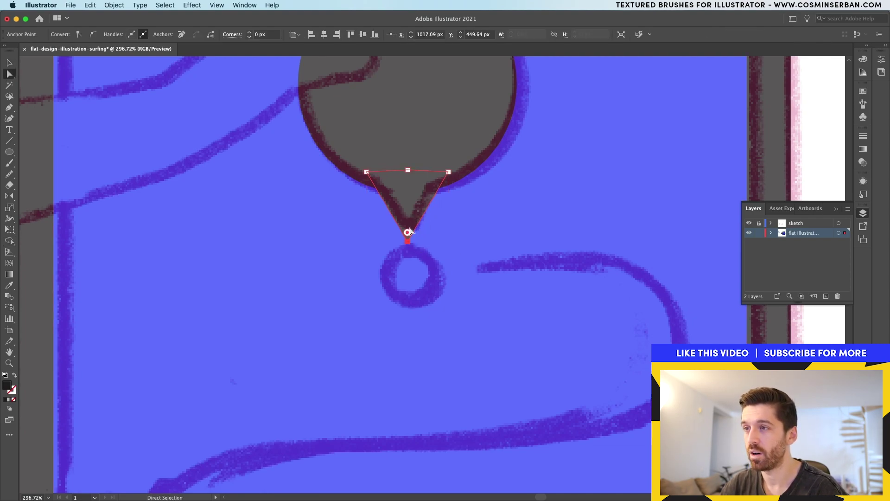
{"action": "mouse_move", "coordinate": [409, 236]}
{"action": "left_mouse_down"}
{"action": "mouse_move", "coordinate": [408, 211]}
{"action": "mouse_move", "coordinate": [408, 228]}
{"action": "left_mouse_up"}
{"action": "key", "text": "l"}
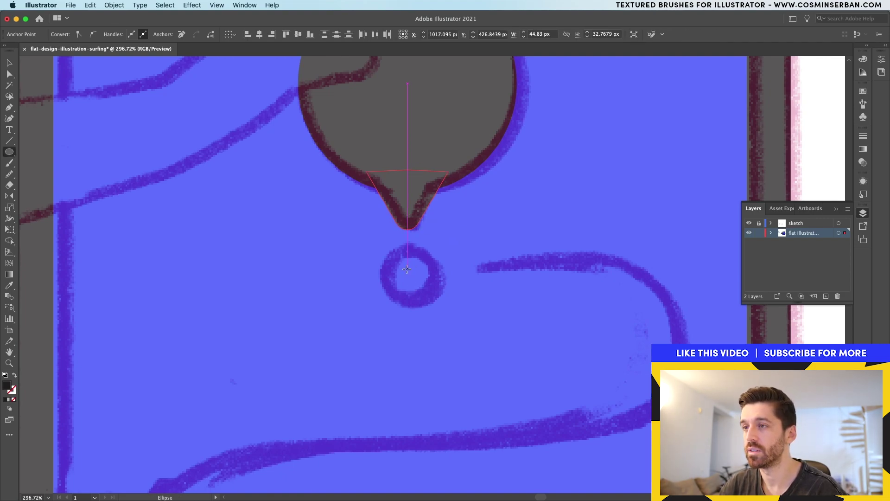
{"action": "left_click_drag", "start_coordinate": [408, 267], "coordinate": [433, 276]}
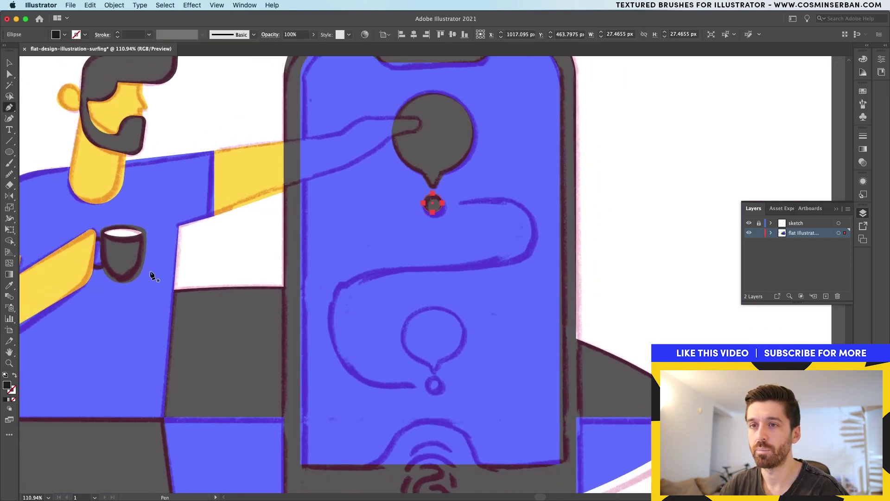
Adopt the cup handle's unfilled 6 pt stroke as the current drawing style and leave isolation mode
{"action": "key", "text": "v"}
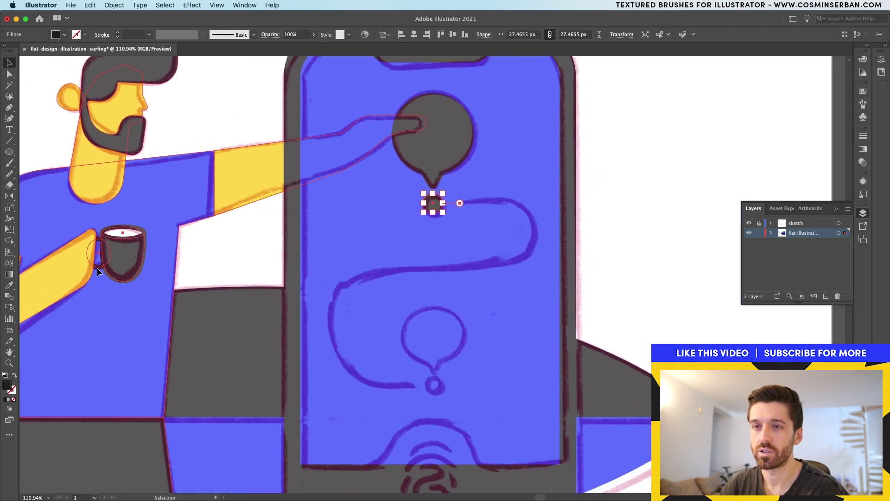
{"action": "double_click", "coordinate": [98, 269]}
{"action": "left_click", "coordinate": [102, 268]}
{"action": "double_click", "coordinate": [98, 267]}
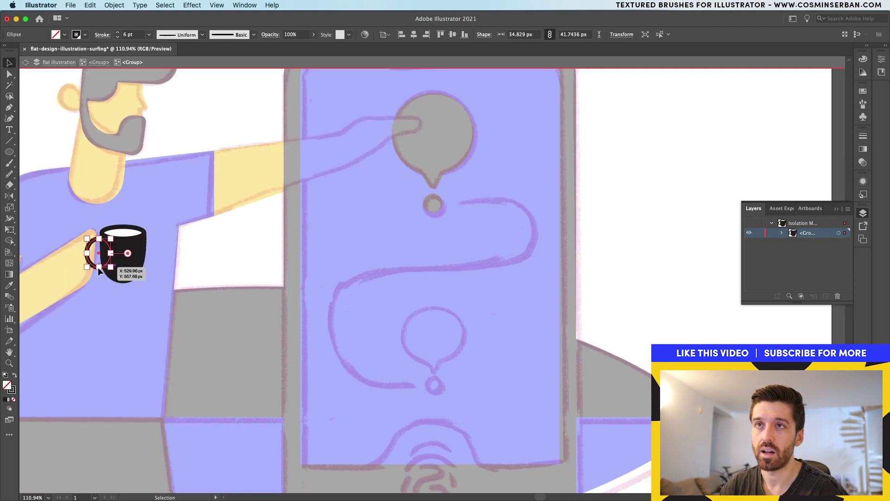
{"action": "double_click", "coordinate": [225, 92]}
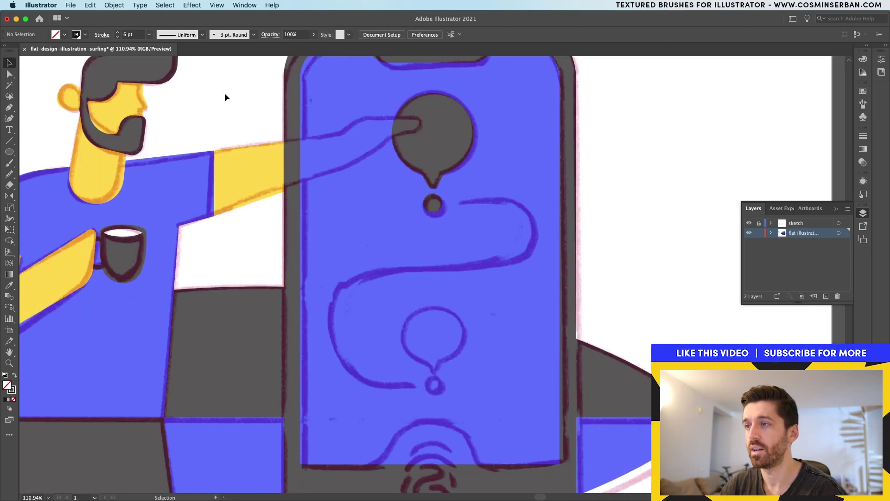
Draw an open right-angled path with the Pen tool along the sketched route, from beside the upper pin's dot to the lower pin's dot
{"action": "key", "text": "p"}
{"action": "scroll", "coordinate": [479, 205], "scroll_direction": "up", "scroll_amount": 5}
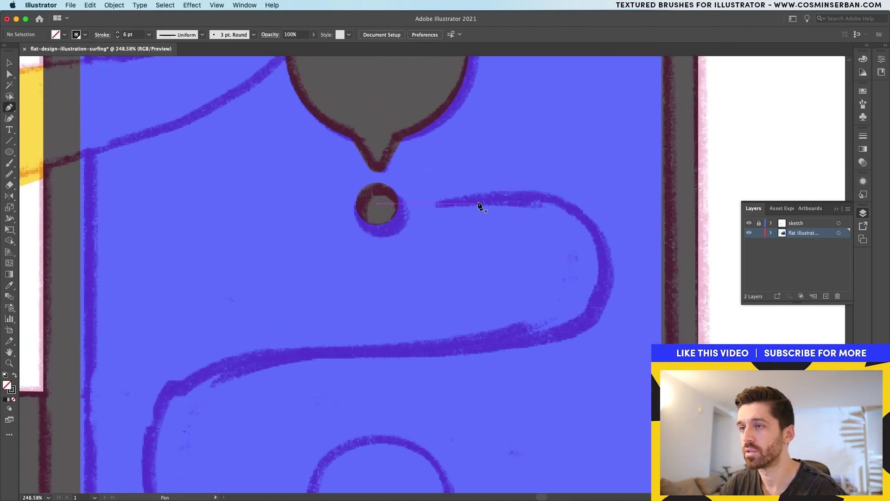
{"action": "left_click", "coordinate": [377, 204]}
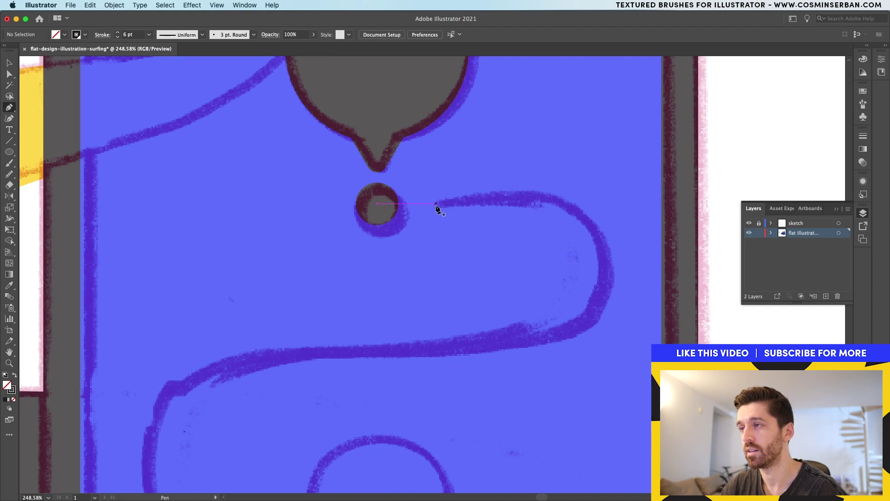
{"action": "left_click", "coordinate": [436, 204]}
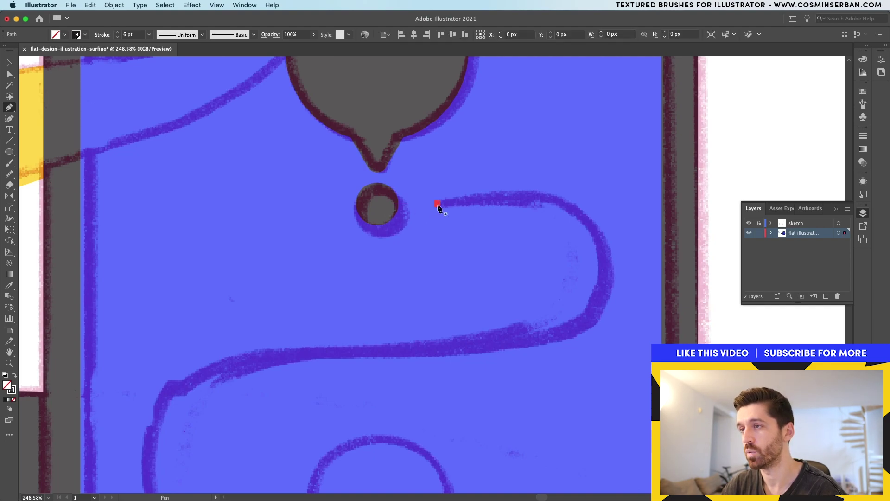
{"action": "left_click", "coordinate": [608, 204]}
{"action": "left_click", "coordinate": [609, 349]}
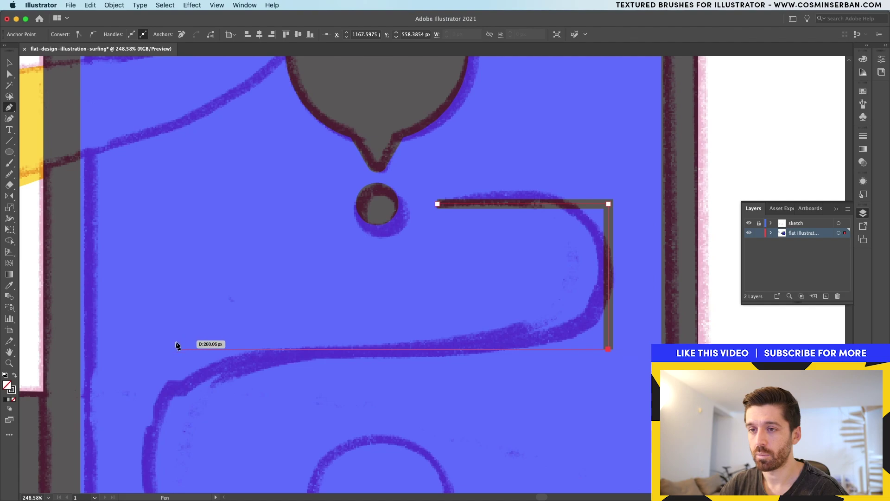
{"action": "left_click", "coordinate": [158, 349]}
{"action": "scroll", "coordinate": [157, 348], "scroll_direction": "down", "scroll_amount": 5}
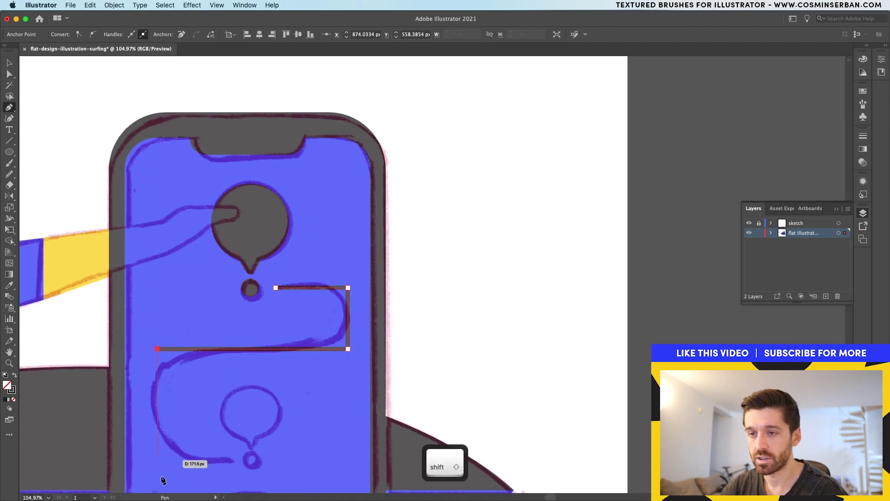
{"action": "left_click", "coordinate": [158, 458]}
{"action": "left_click", "coordinate": [236, 457]}
Round all the corners of the route path into smooth curves
{"action": "key", "text": "a"}
{"action": "left_click", "coordinate": [348, 348]}
{"action": "left_click", "coordinate": [348, 287], "text": "shift"}
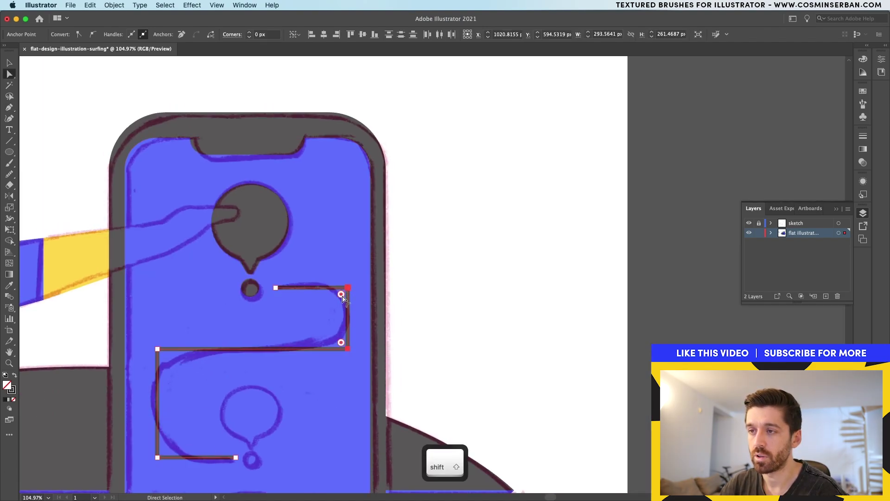
{"action": "left_click_drag", "start_coordinate": [342, 296], "coordinate": [231, 418]}
{"action": "left_click", "coordinate": [158, 349]}
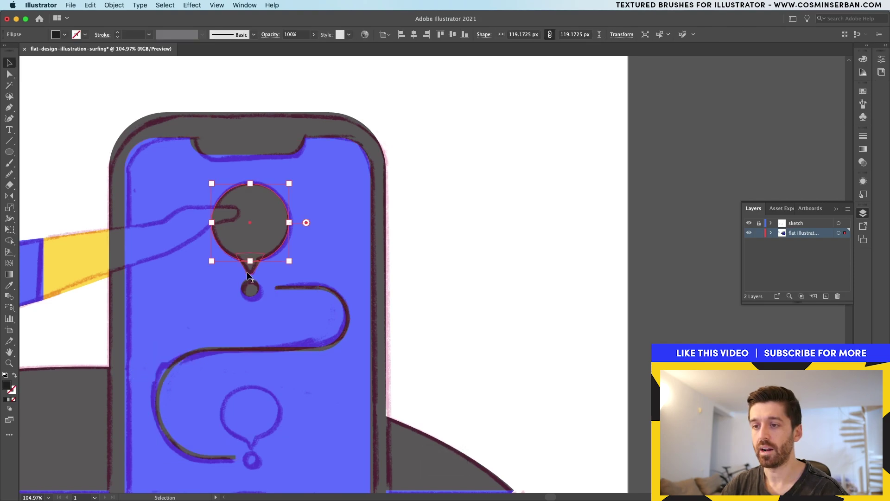
Copy the upper pin's circle, tail and dot down to the lower end of the route
{"action": "left_click", "coordinate": [249, 272], "text": "shift"}
{"action": "left_click", "coordinate": [251, 289], "text": "shift"}
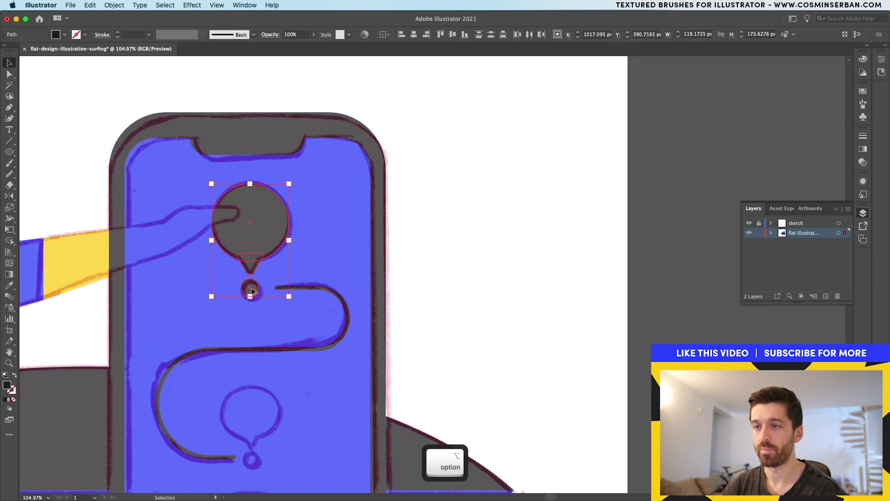
{"action": "scroll", "coordinate": [251, 289], "scroll_direction": "up", "scroll_amount": 5}
{"action": "left_click", "coordinate": [355, 324]}
Scale the copied pin's circle and tail down together and position them above the lower dot to match the sketch
{"action": "left_click", "coordinate": [244, 374]}
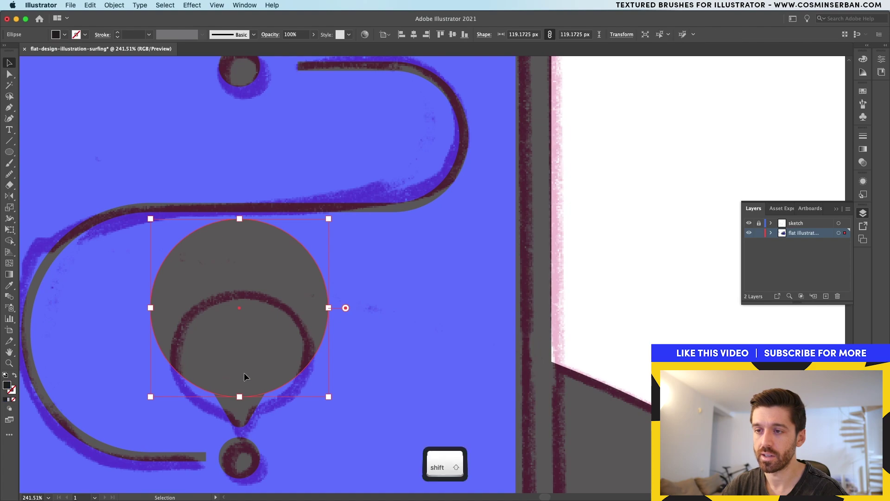
{"action": "left_click", "coordinate": [241, 415], "text": "shift"}
{"action": "left_click_drag", "start_coordinate": [333, 422], "coordinate": [297, 405]}
{"action": "left_click_drag", "start_coordinate": [257, 338], "coordinate": [257, 366]}
Fill the upper pin's circle, tail and dot with white sampled from the artboard
{"action": "left_click", "coordinate": [333, 213], "text": "shift"}
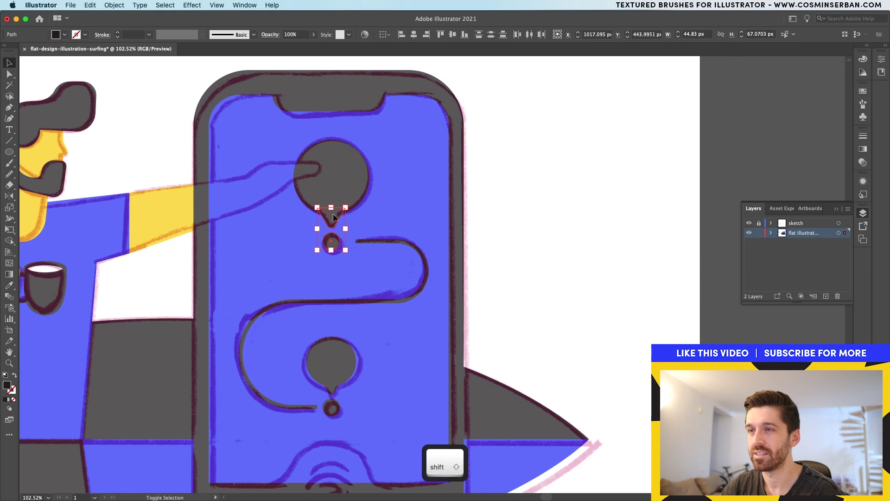
{"action": "left_click", "coordinate": [344, 178], "text": "shift"}
{"action": "key", "text": "i"}
{"action": "left_click", "coordinate": [607, 172]}
{"action": "key", "text": "v"}
{"action": "left_click", "coordinate": [606, 172]}
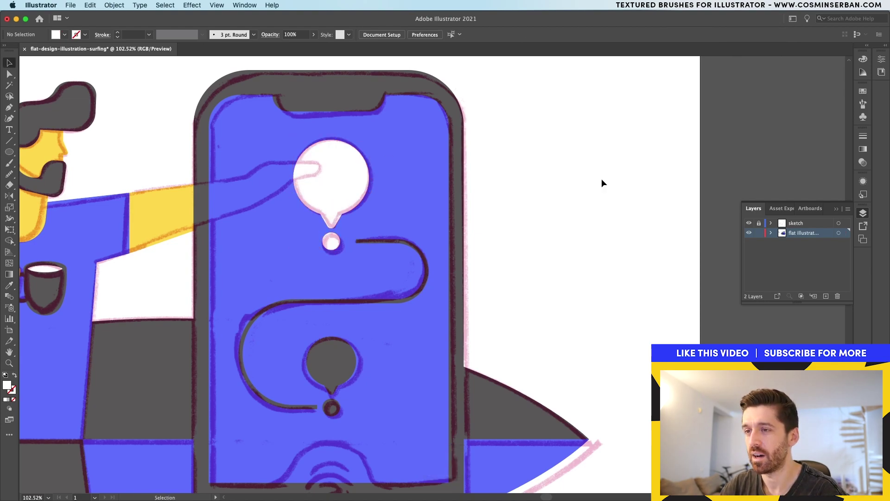
Give the route path's 6 pt stroke round caps and round corner joins
{"action": "scroll", "coordinate": [328, 335], "scroll_direction": "down", "scroll_amount": 8}
{"action": "scroll", "coordinate": [327, 334], "scroll_direction": "left", "scroll_amount": 2}
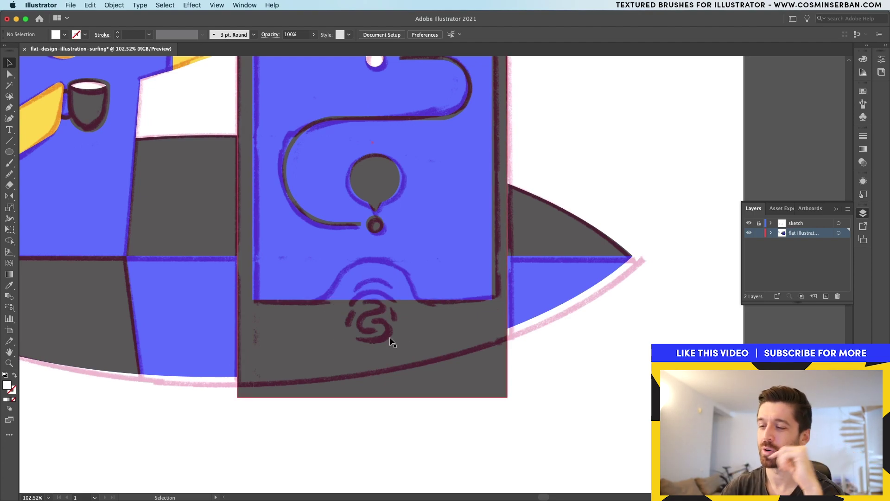
{"action": "left_click", "coordinate": [344, 222]}
{"action": "left_click", "coordinate": [863, 136]}
{"action": "left_click", "coordinate": [791, 171]}
{"action": "left_click", "coordinate": [791, 159]}
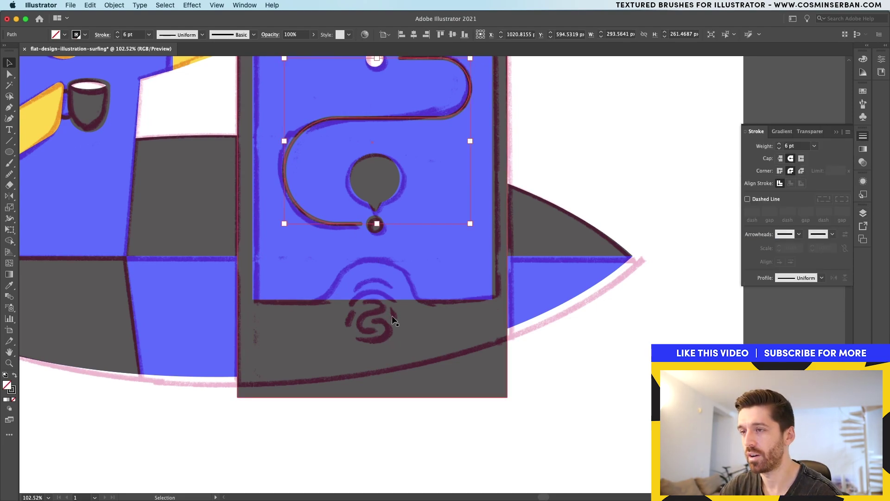
Trace the fingerprint's two upper arcs and the S-shaped curve below them as open paths with the Pen tool
{"action": "scroll", "coordinate": [393, 320], "scroll_direction": "up", "scroll_amount": 5}
{"action": "key", "text": "p"}
{"action": "left_click", "coordinate": [304, 242]}
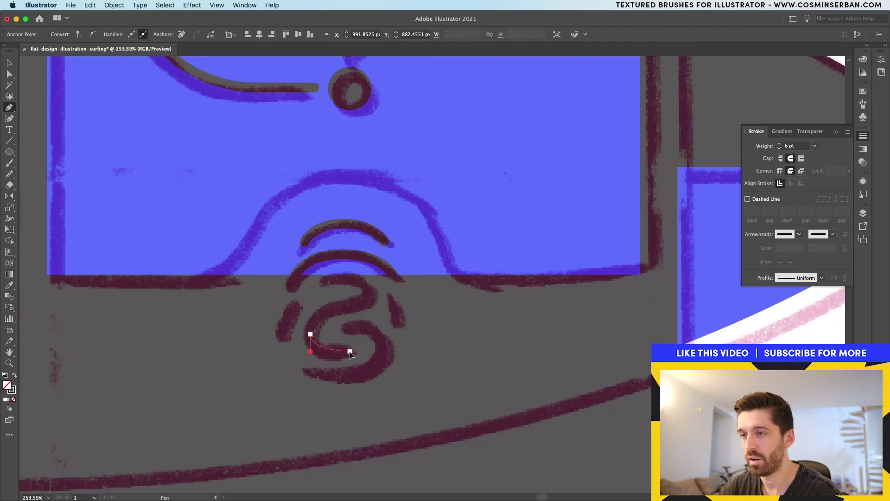
{"action": "left_click_drag", "start_coordinate": [349, 352], "coordinate": [369, 346]}
{"action": "key", "text": "v"}
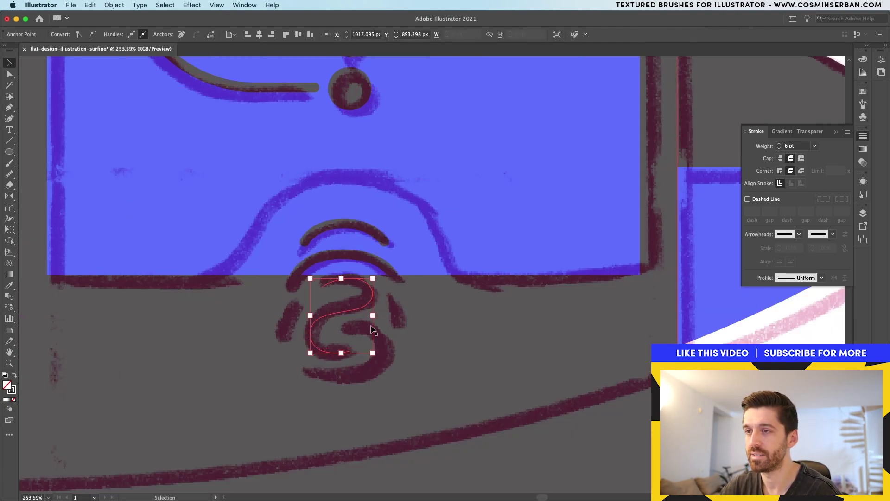
Change the stroke colour of the S-shaped curve and the two fingerprint arcs to white
{"action": "left_click", "coordinate": [447, 299]}
{"action": "left_click", "coordinate": [372, 301]}
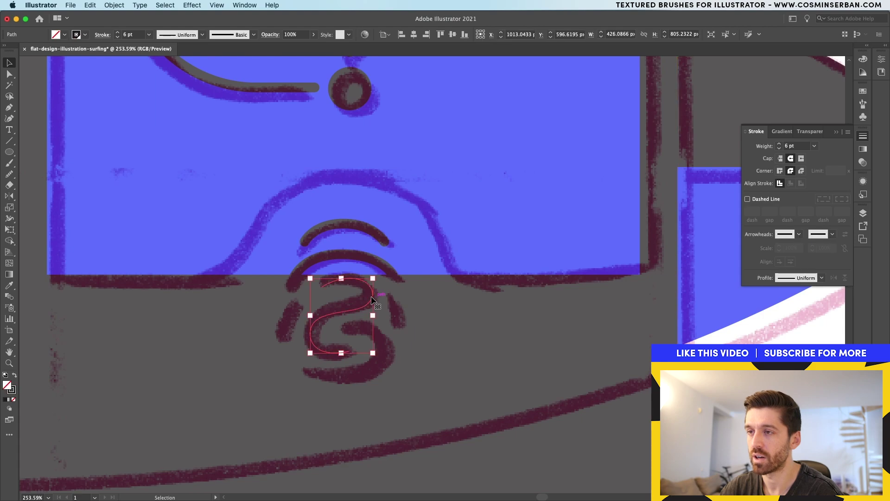
{"action": "left_click", "coordinate": [380, 262], "text": "shift"}
{"action": "left_click", "coordinate": [366, 226], "text": "shift"}
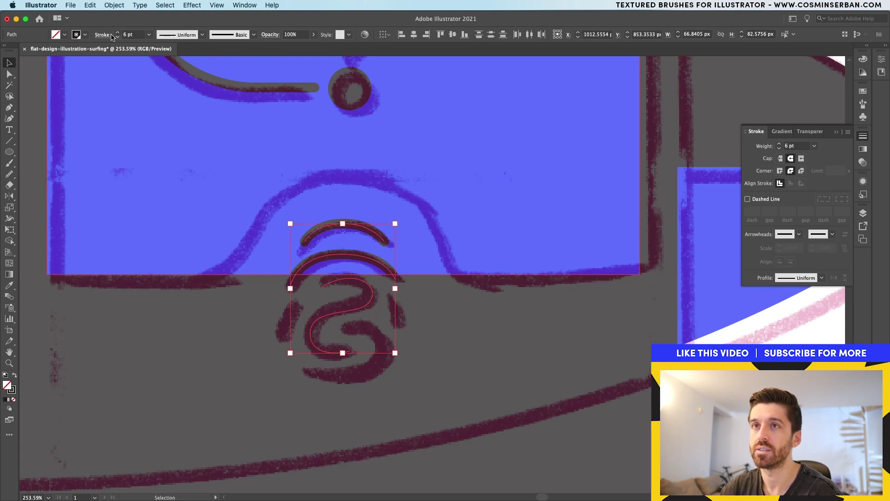
{"action": "left_click", "coordinate": [77, 35]}
{"action": "left_click", "coordinate": [19, 50]}
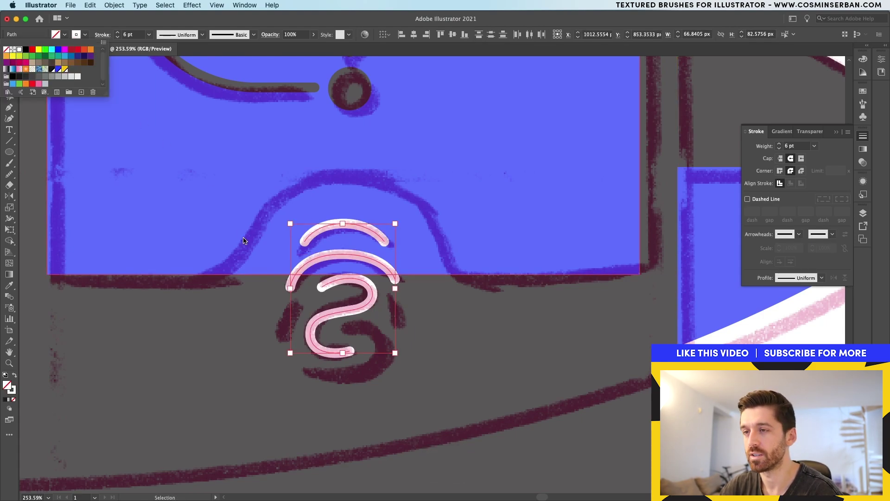
{"action": "left_click", "coordinate": [415, 435]}
Draw the fingerprint's lower hook as an open white curve, from inside the S-shaped curve around its underside
{"action": "key", "text": "p"}
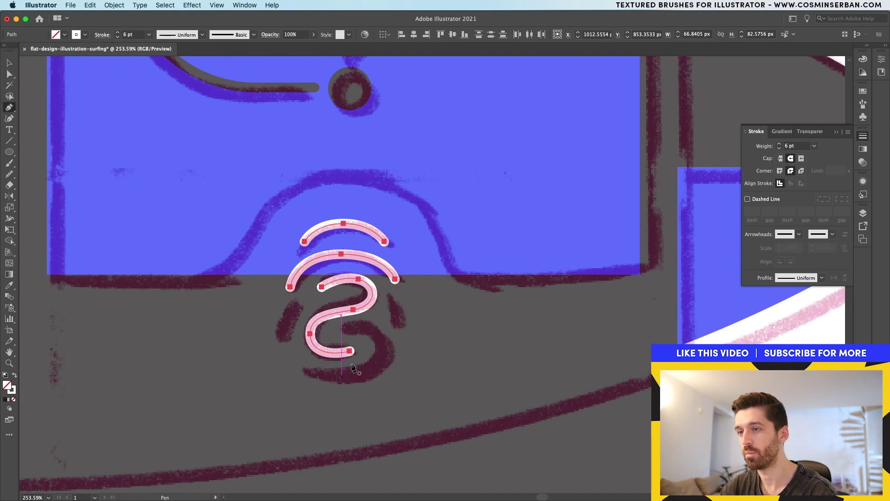
{"action": "left_click", "coordinate": [339, 332]}
{"action": "left_click_drag", "start_coordinate": [384, 341], "coordinate": [395, 362]}
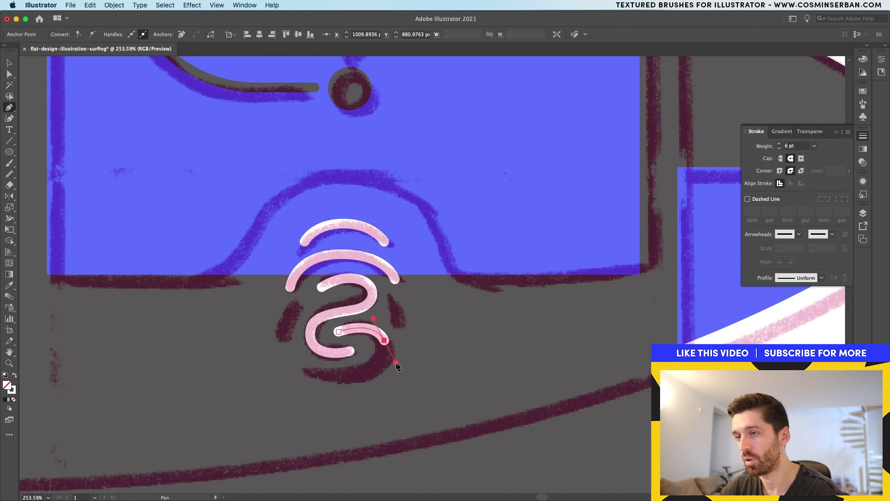
{"action": "left_click_drag", "start_coordinate": [344, 389], "coordinate": [311, 387]}
{"action": "left_click", "coordinate": [296, 365]}
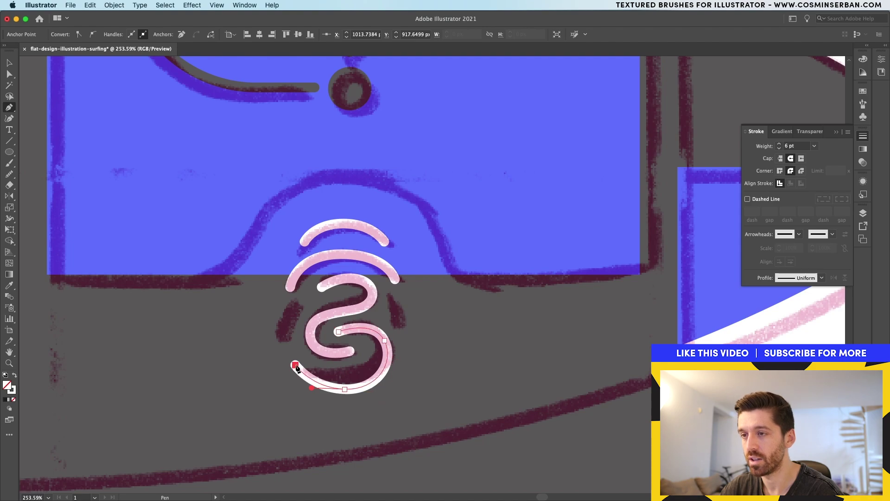
Draw short curved strokes on both sides of the fingerprint and widen its top arc slightly
{"action": "left_click", "coordinate": [295, 304], "text": "super"}
{"action": "left_click", "coordinate": [296, 304]}
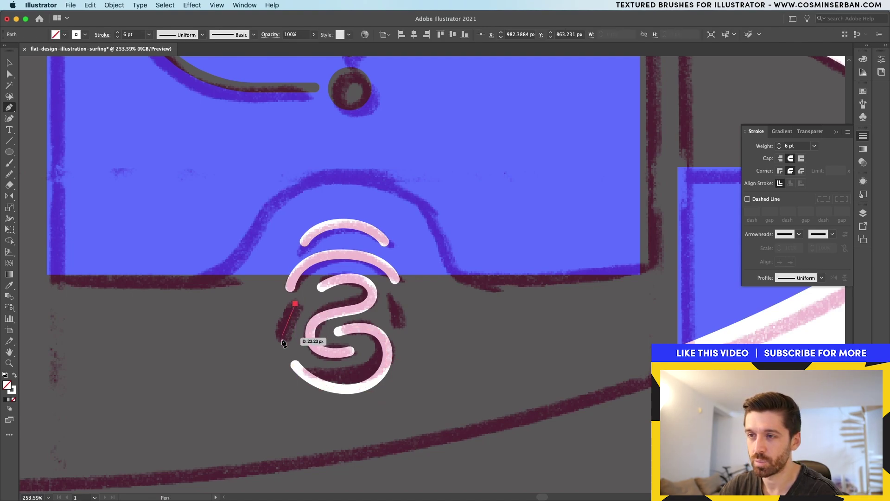
{"action": "left_click_drag", "start_coordinate": [286, 344], "coordinate": [290, 368]}
{"action": "key", "text": "v"}
{"action": "left_click", "coordinate": [377, 236]}
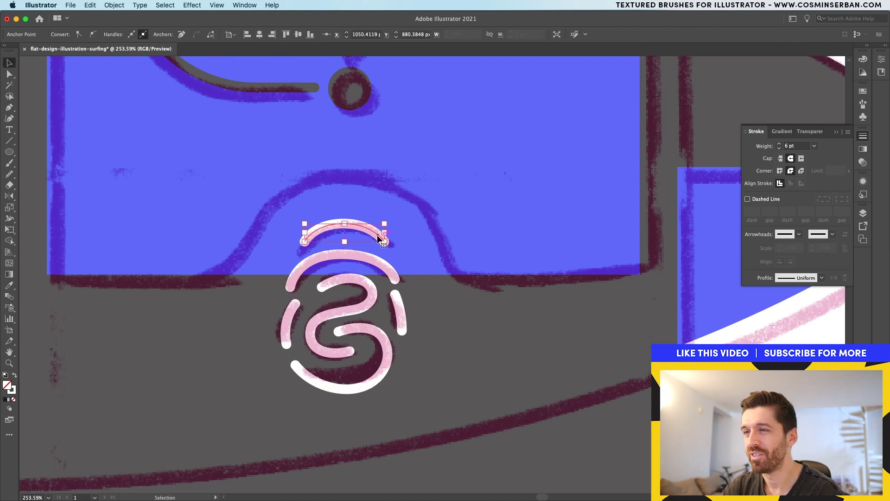
{"action": "left_click_drag", "start_coordinate": [379, 238], "coordinate": [391, 238]}
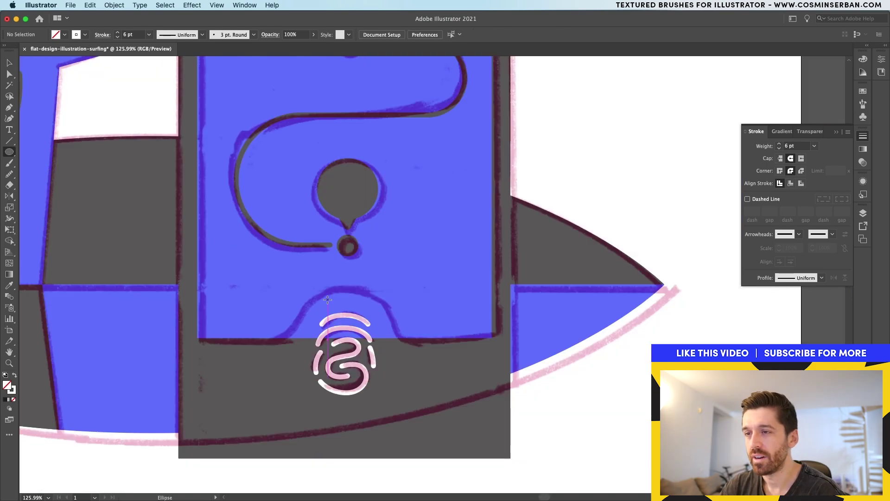
Draw a circle about 127 px wide around the fingerprint and fill it with the black palette swatch's colour
{"action": "left_click_drag", "start_coordinate": [348, 341], "coordinate": [399, 361]}
{"action": "key", "text": "i"}
{"action": "scroll", "coordinate": [416, 261], "scroll_direction": "down", "scroll_amount": 5}
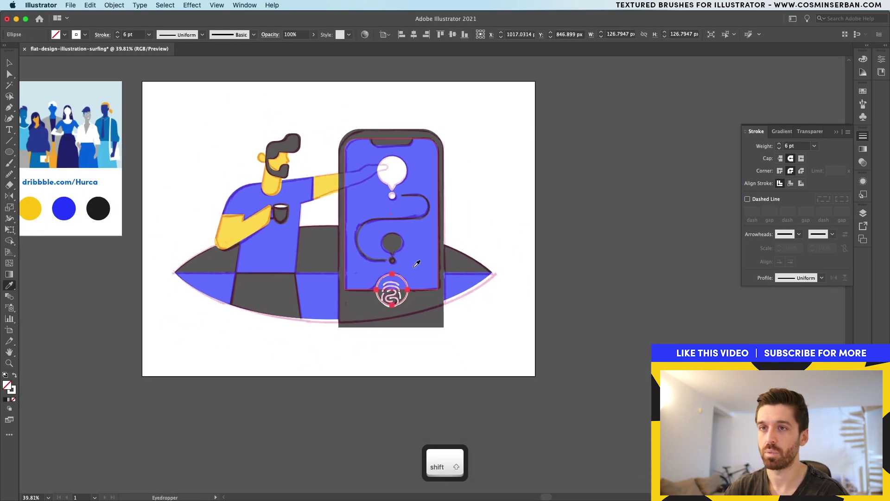
{"action": "left_click", "coordinate": [97, 206]}
{"action": "scroll", "coordinate": [436, 314], "scroll_direction": "up", "scroll_amount": 5}
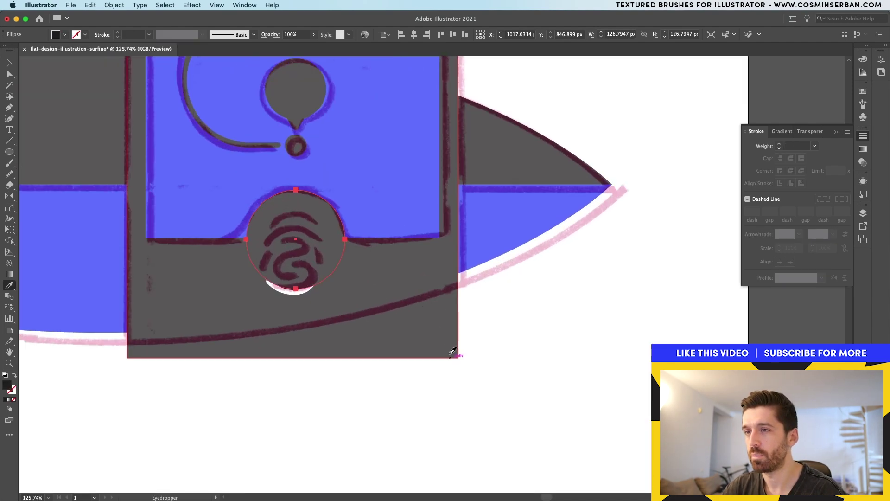
{"action": "left_click", "coordinate": [446, 338]}
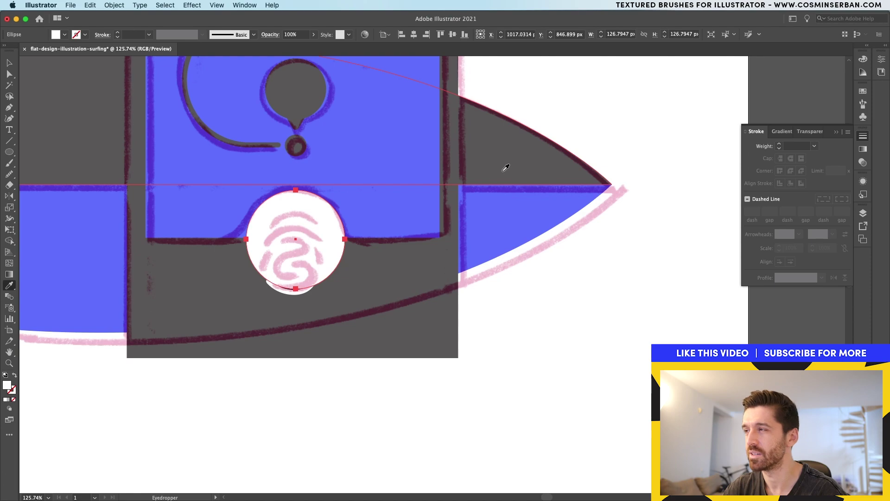
{"action": "scroll", "coordinate": [464, 236], "scroll_direction": "down", "scroll_amount": 5}
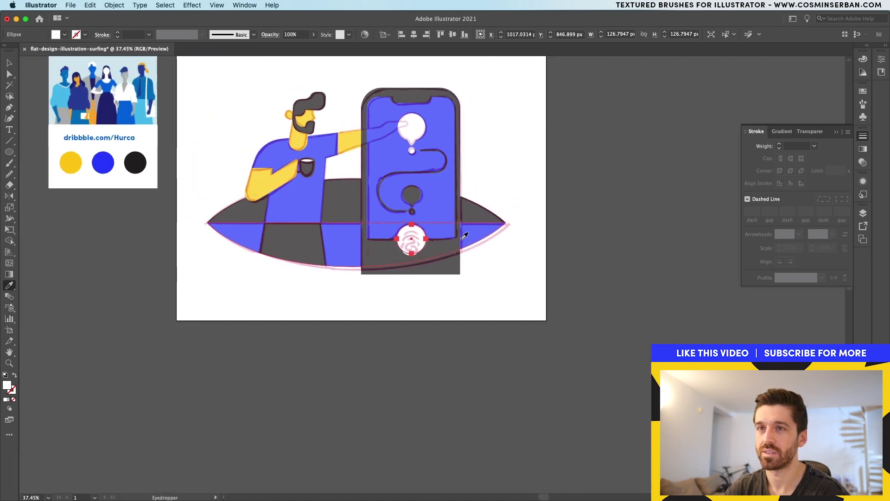
{"action": "left_click", "coordinate": [139, 161]}
{"action": "key", "text": "v"}
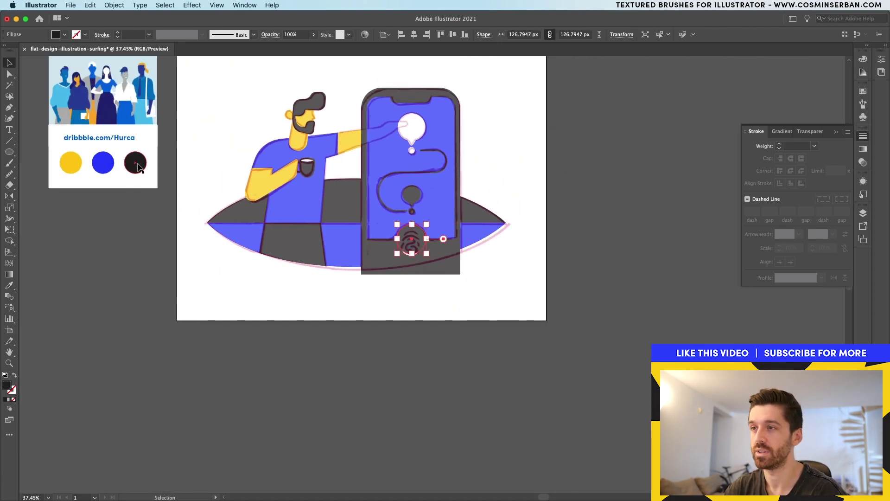
Draw a black rectangle about 336 px wide across the circle, with its upper edge along the bottom of the phone's screen
{"action": "scroll", "coordinate": [440, 101], "scroll_direction": "up", "scroll_amount": 3}
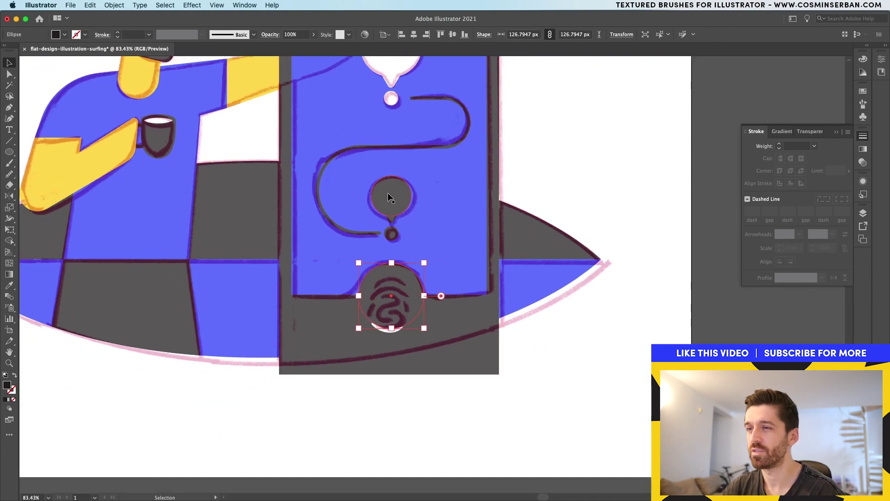
{"action": "scroll", "coordinate": [366, 333], "scroll_direction": "up", "scroll_amount": 3}
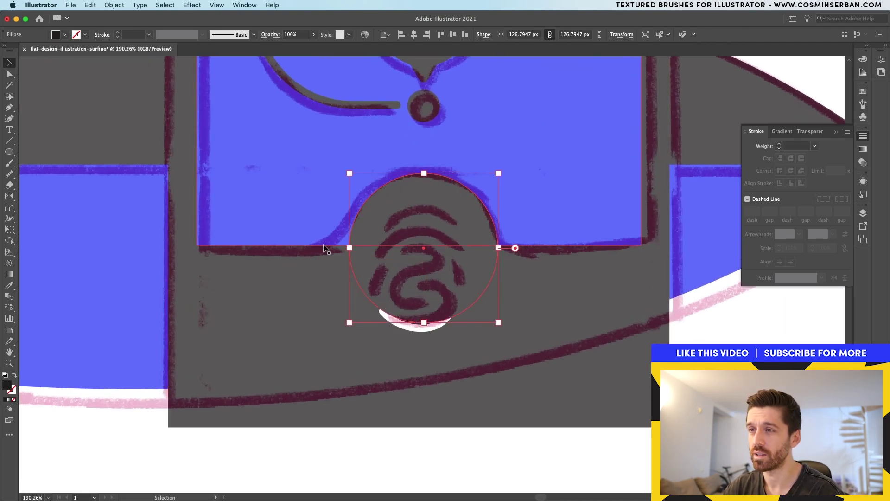
{"action": "left_click", "coordinate": [9, 151]}
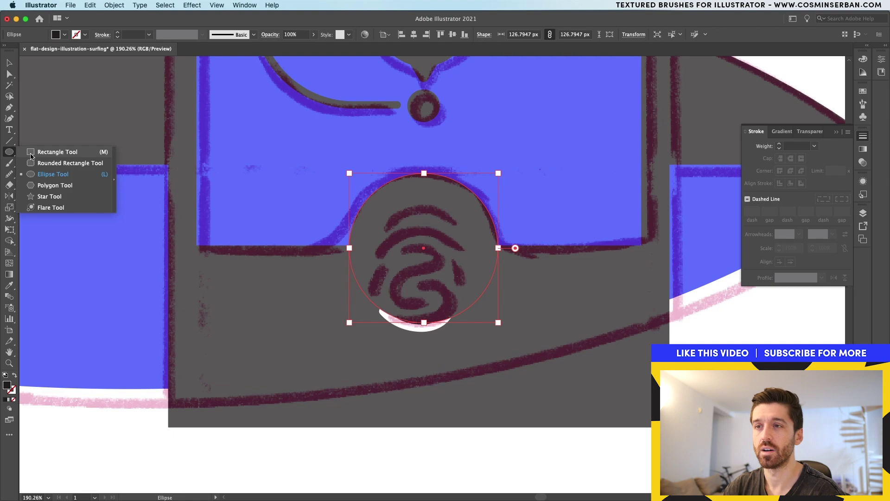
{"action": "left_click", "coordinate": [31, 155]}
{"action": "left_click_drag", "start_coordinate": [228, 245], "coordinate": [624, 357]}
{"action": "key", "text": "v"}
Merge the circle and the rectangle into one shape with the Shape Builder
{"action": "left_click", "coordinate": [450, 217], "text": "shift"}
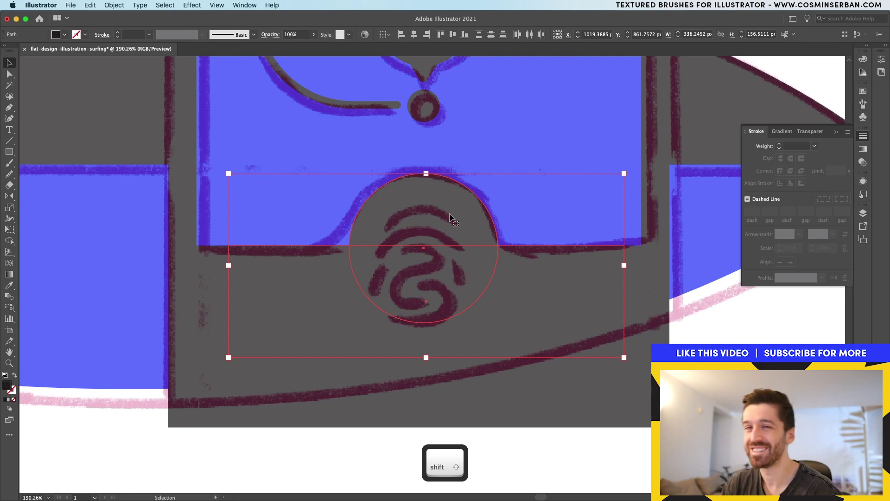
{"action": "key", "text": "shift+m"}
{"action": "mouse_move", "coordinate": [450, 216]}
{"action": "left_mouse_down"}
{"action": "mouse_move", "coordinate": [456, 290]}
{"action": "mouse_move", "coordinate": [521, 309]}
{"action": "left_mouse_up"}
Round the two inner corners where the circular bump meets the rectangle, following the sketched curve
{"action": "key", "text": "a"}
{"action": "left_click", "coordinate": [498, 245]}
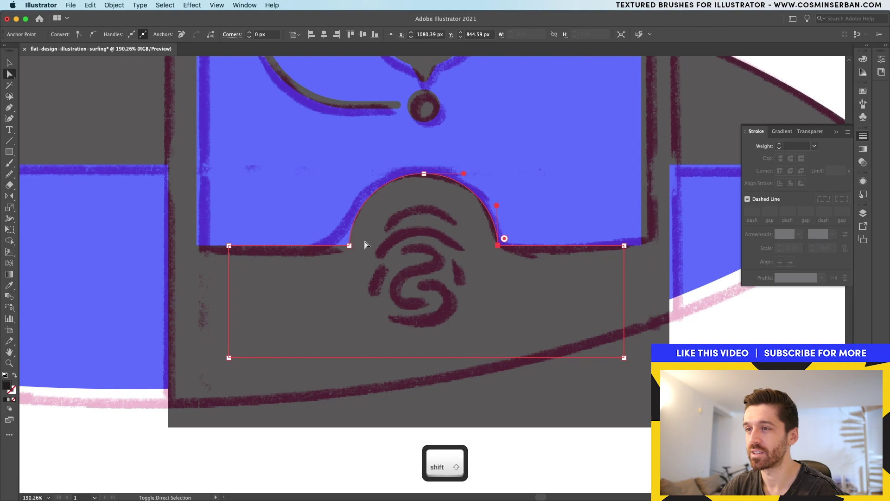
{"action": "left_click", "coordinate": [346, 243], "text": "shift"}
{"action": "left_click_drag", "start_coordinate": [342, 240], "coordinate": [315, 233]}
Send the merged black shape backward until it lies behind the fingerprint strokes
{"action": "key", "text": "v"}
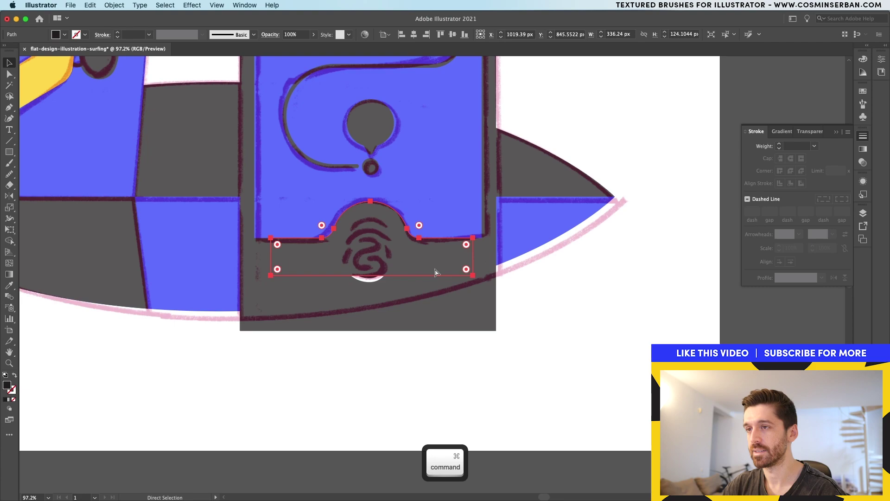
{"action": "key", "text": "super+["}
{"action": "key", "text": "super+["}
{"action": "key", "text": "super+["}
{"action": "key", "text": "super+["}
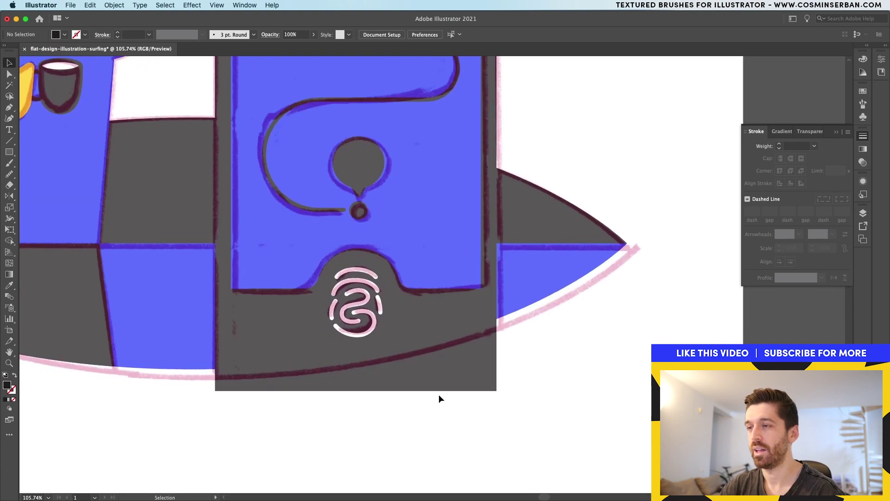
Copy the blue lower half of the surfboard and paste the copy in place in front
{"action": "scroll", "coordinate": [439, 394], "scroll_direction": "up", "scroll_amount": 1}
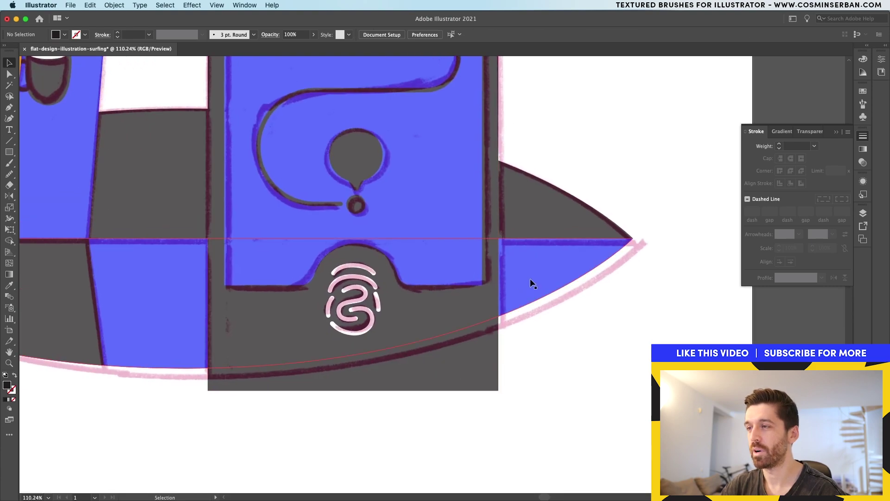
{"action": "left_click", "coordinate": [493, 349]}
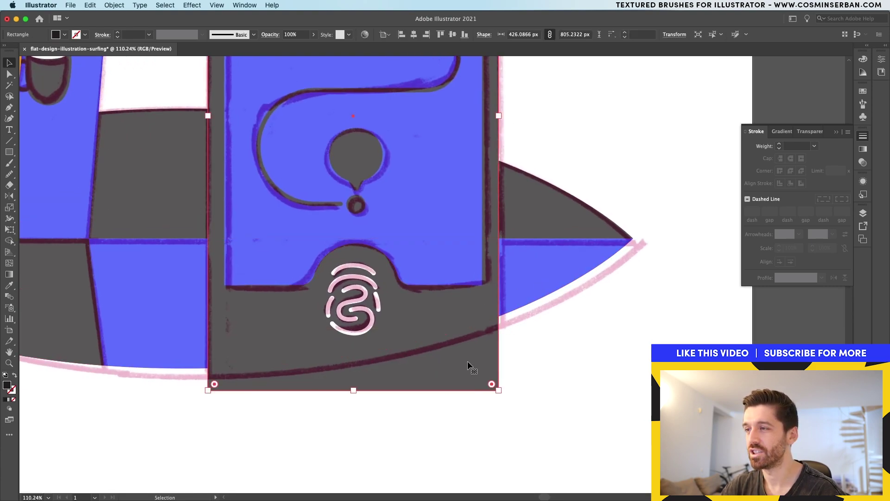
{"action": "left_click", "coordinate": [559, 277]}
{"action": "key", "text": "a"}
{"action": "key", "text": "super+c"}
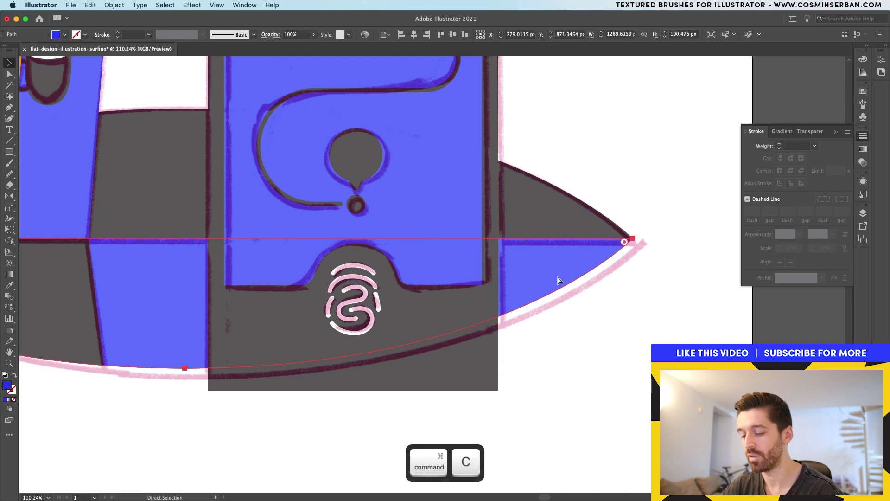
{"action": "key", "text": "super+f"}
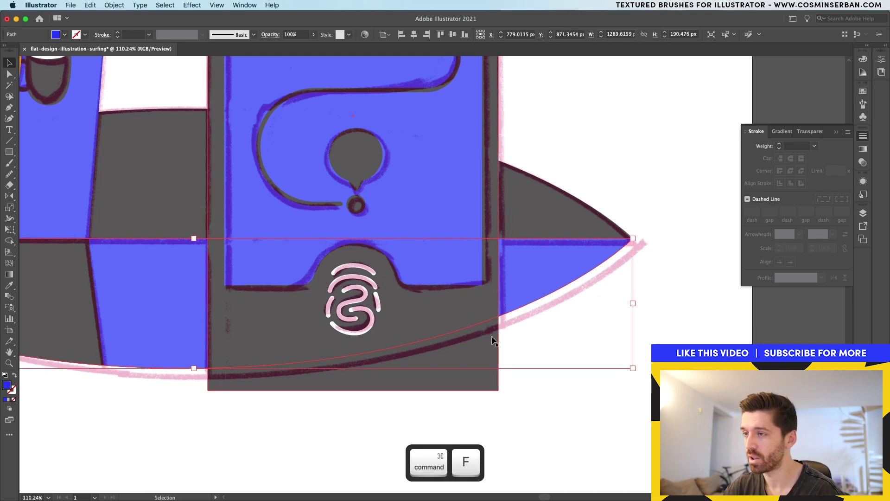
Cut away the part of the phone body that extends below the surfboard's curved lower edge with the Shape Builder
{"action": "left_click", "coordinate": [478, 355], "text": "shift"}
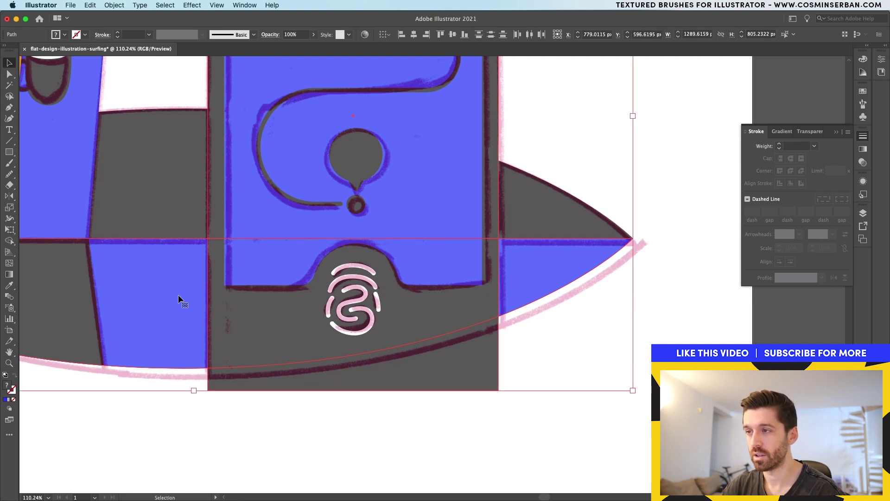
{"action": "key", "text": "shift+m"}
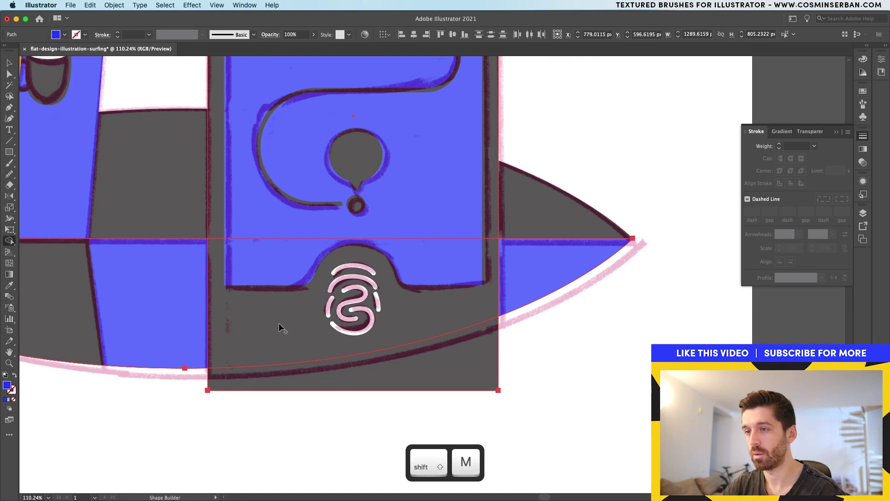
{"action": "left_click", "coordinate": [388, 381], "text": "alt"}
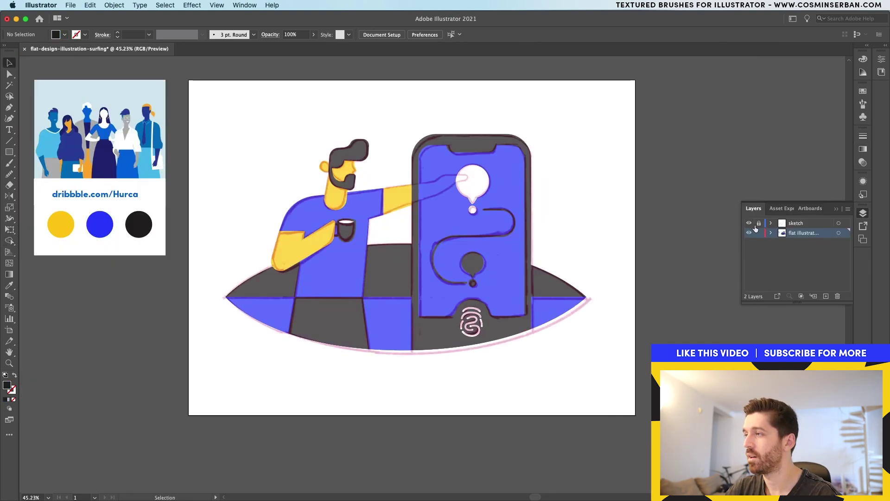
Hide the sketch layer and bring the man's group to the front so his hand overlaps the phone
{"action": "left_click", "coordinate": [748, 223]}
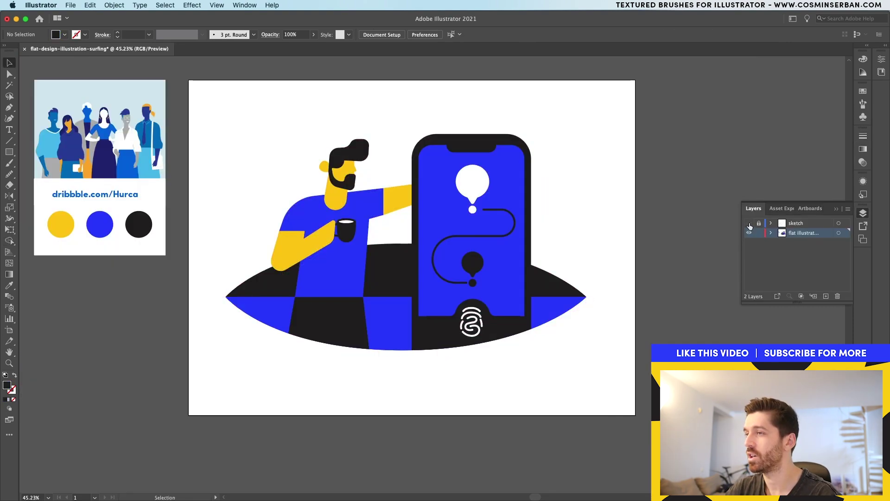
{"action": "left_click", "coordinate": [364, 207]}
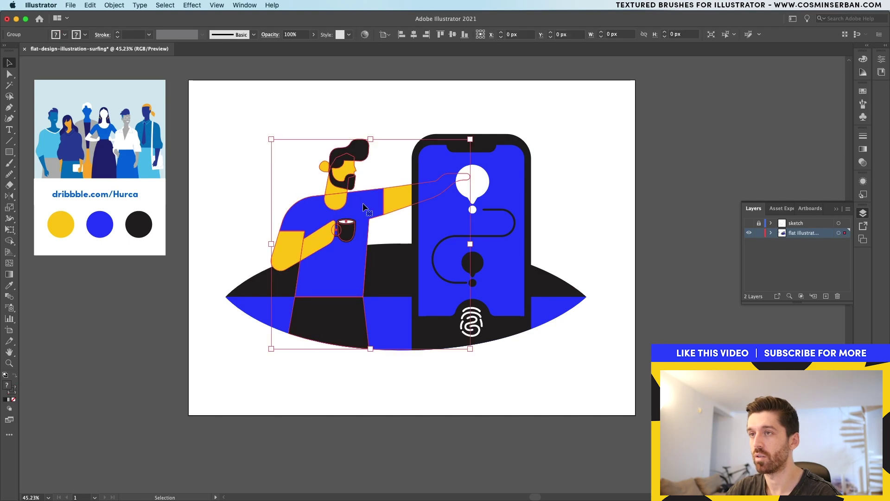
{"action": "right_click", "coordinate": [364, 207]}
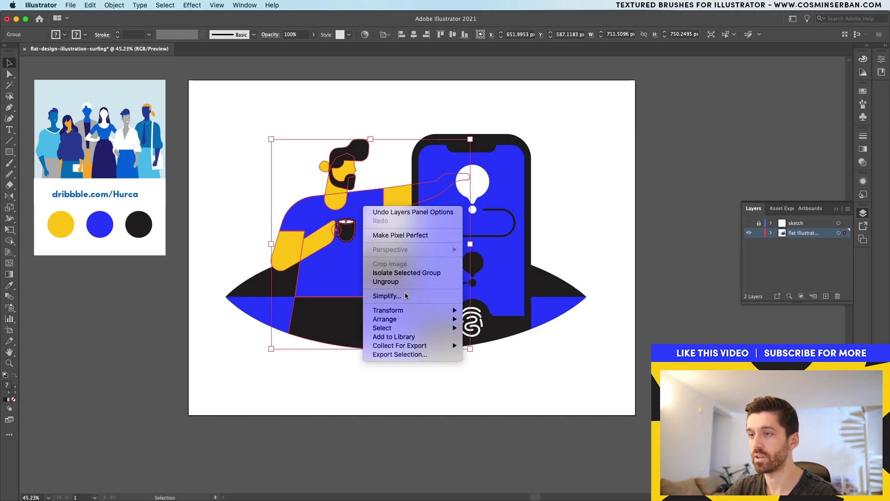
{"action": "left_click", "coordinate": [482, 321]}
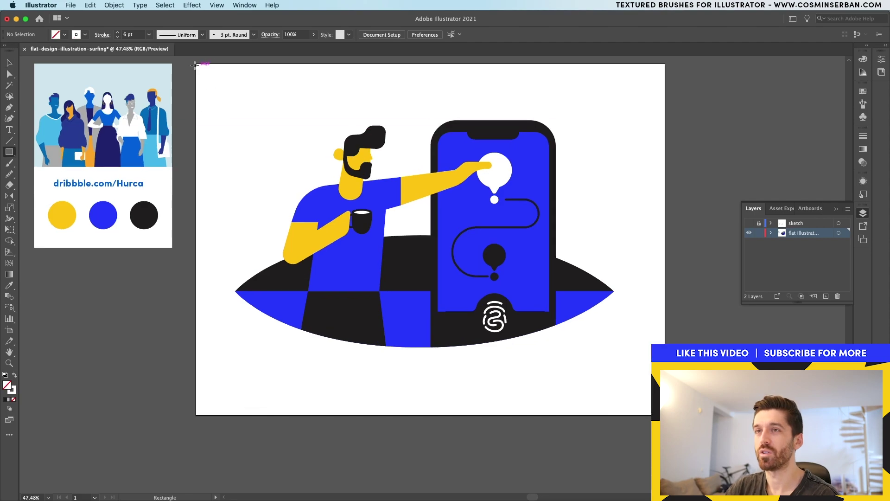
Draw a rectangle about 1600 × 1200 px covering the artboard and fill it with the light blue sampled from the reference image's background
{"action": "left_click_drag", "start_coordinate": [195, 63], "coordinate": [665, 415]}
{"action": "key", "text": "i"}
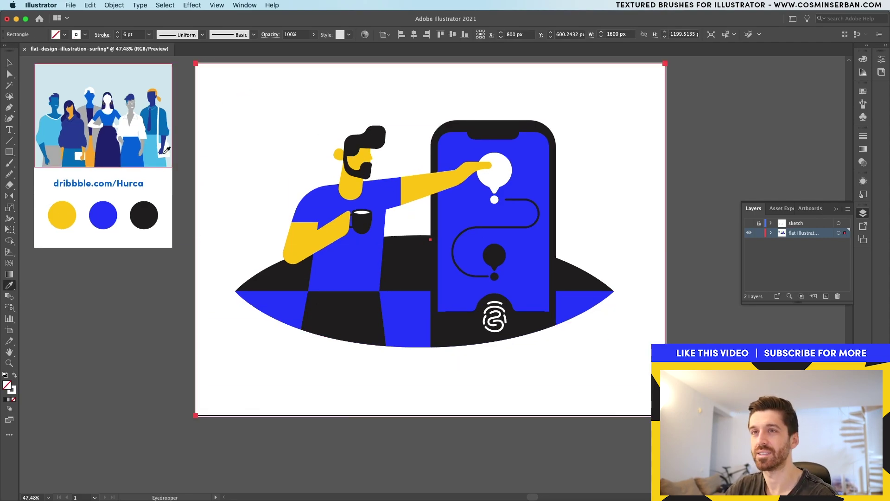
{"action": "left_click", "coordinate": [145, 77]}
Send the light blue background rectangle to the back, behind the whole illustration, and deselect it
{"action": "key", "text": "v"}
{"action": "right_click", "coordinate": [401, 291]}
{"action": "mouse_move", "coordinate": [457, 456]}
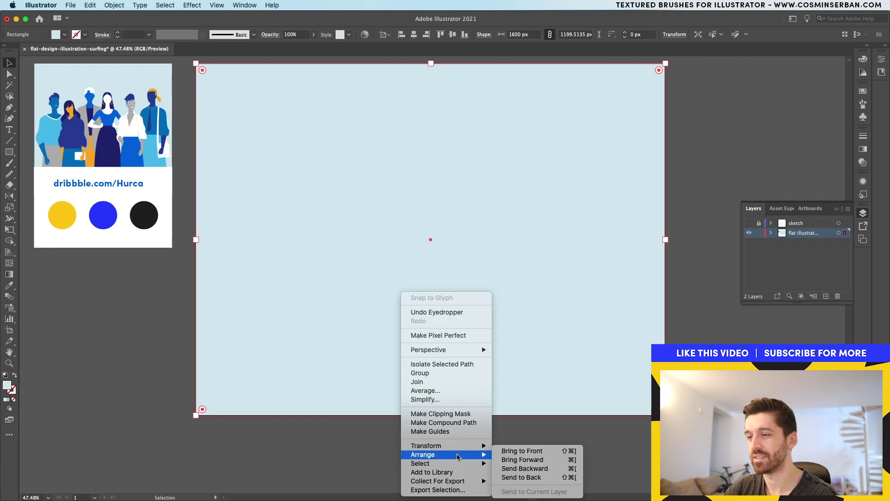
{"action": "left_click", "coordinate": [552, 477]}
{"action": "left_click", "coordinate": [596, 469]}
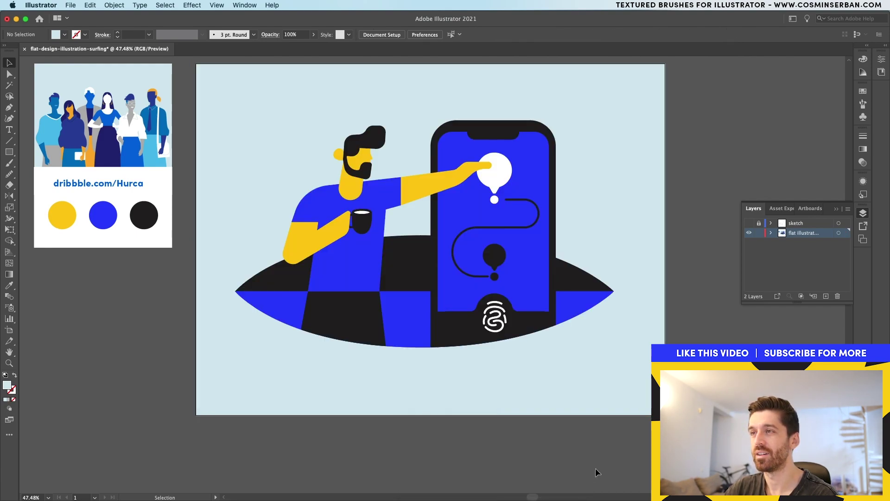
{"action": "left_click_drag", "start_coordinate": [595, 468], "coordinate": [589, 474]}
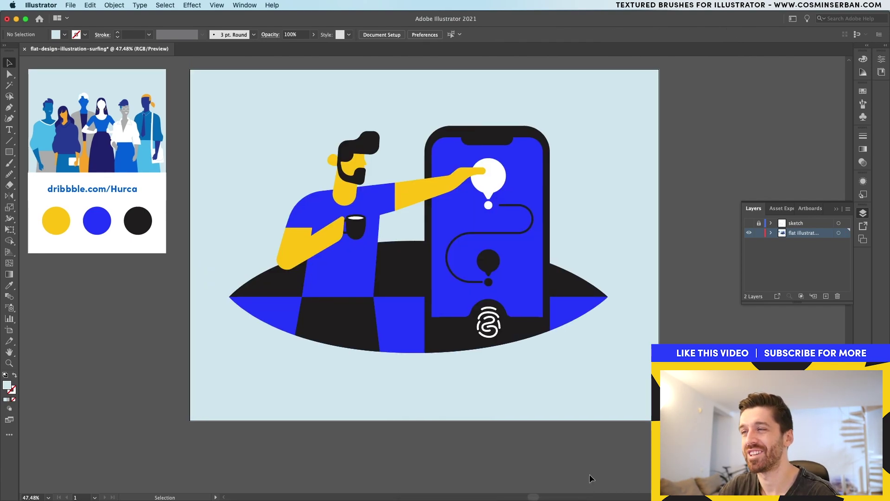